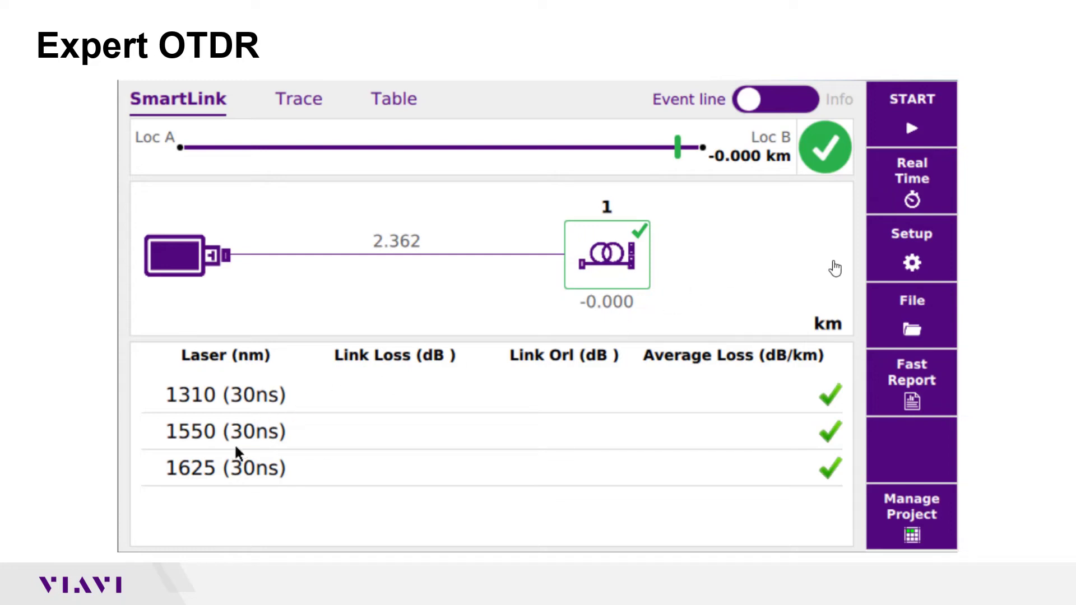
Step: Show the Acquisition setup and its laser wavelength choices, with 1310/1550 nm in force
{"action": "left_click", "coordinate": [887, 262]}
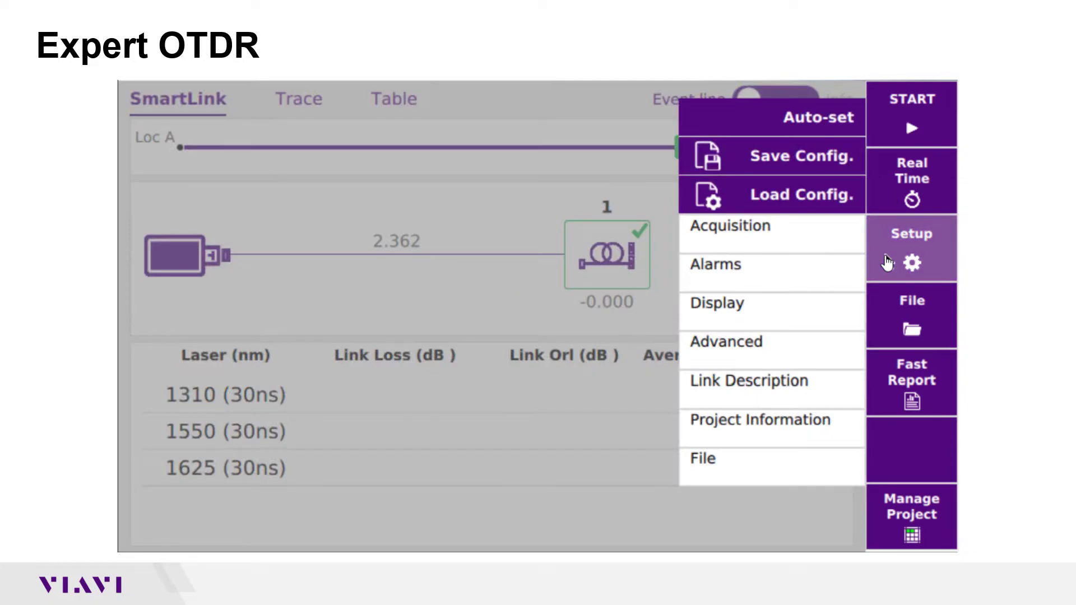
{"action": "left_click", "coordinate": [789, 236]}
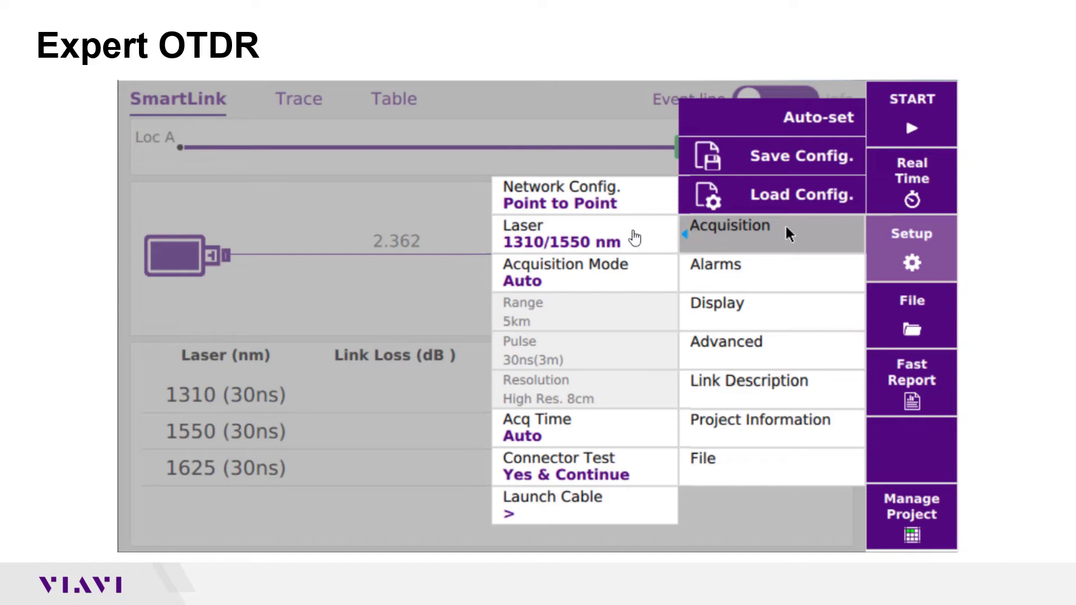
{"action": "left_click", "coordinate": [600, 238]}
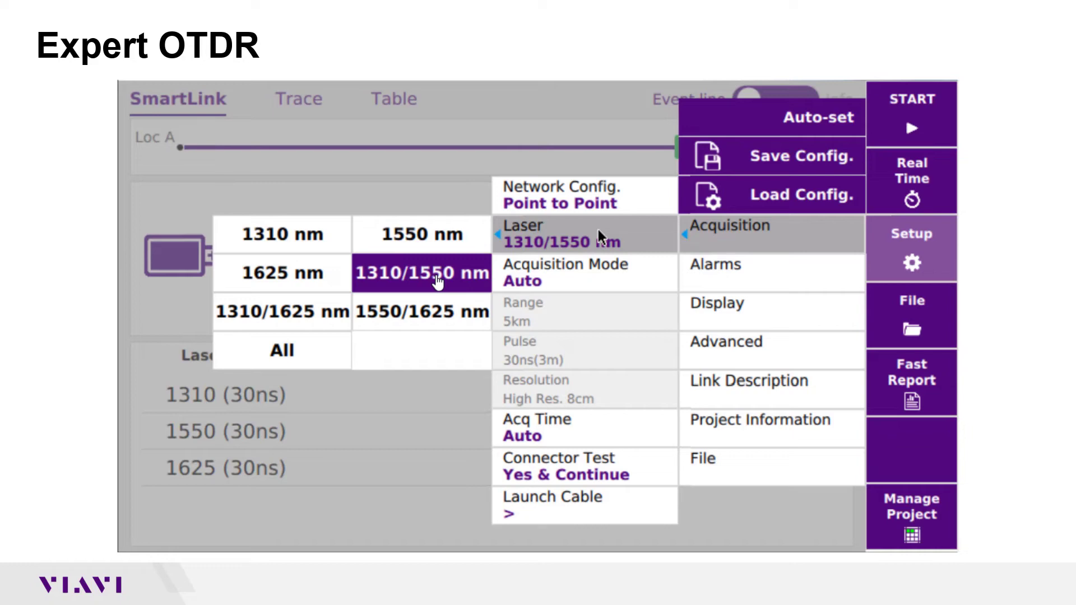
Step: Try Manual and SmartAcq acquisition modes, leave it on Auto, and list the acquisition time choices
{"action": "left_click", "coordinate": [564, 282]}
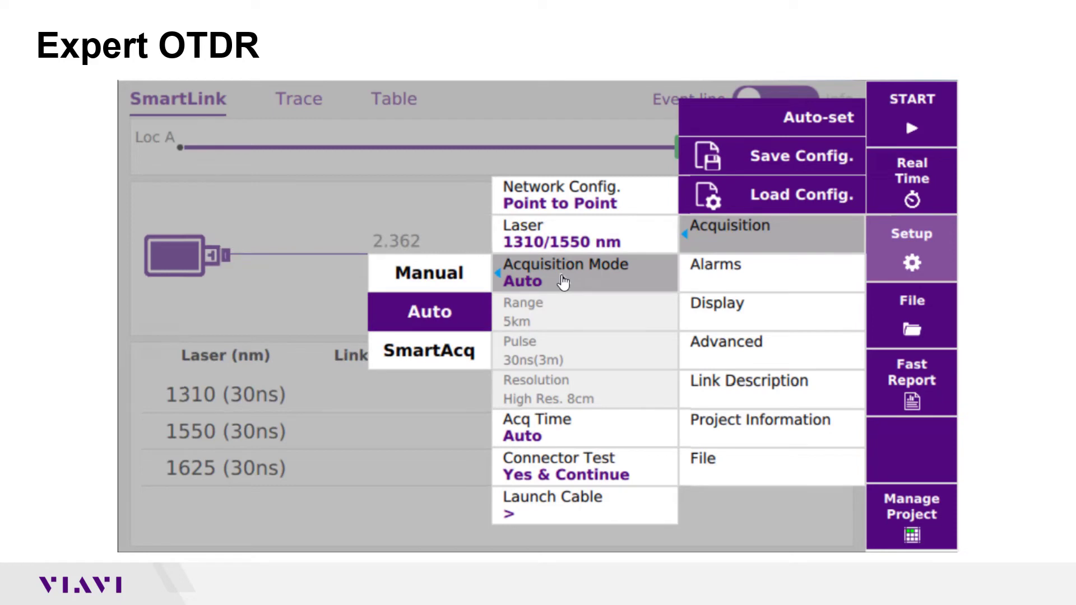
{"action": "left_click", "coordinate": [457, 273]}
{"action": "left_click", "coordinate": [460, 311]}
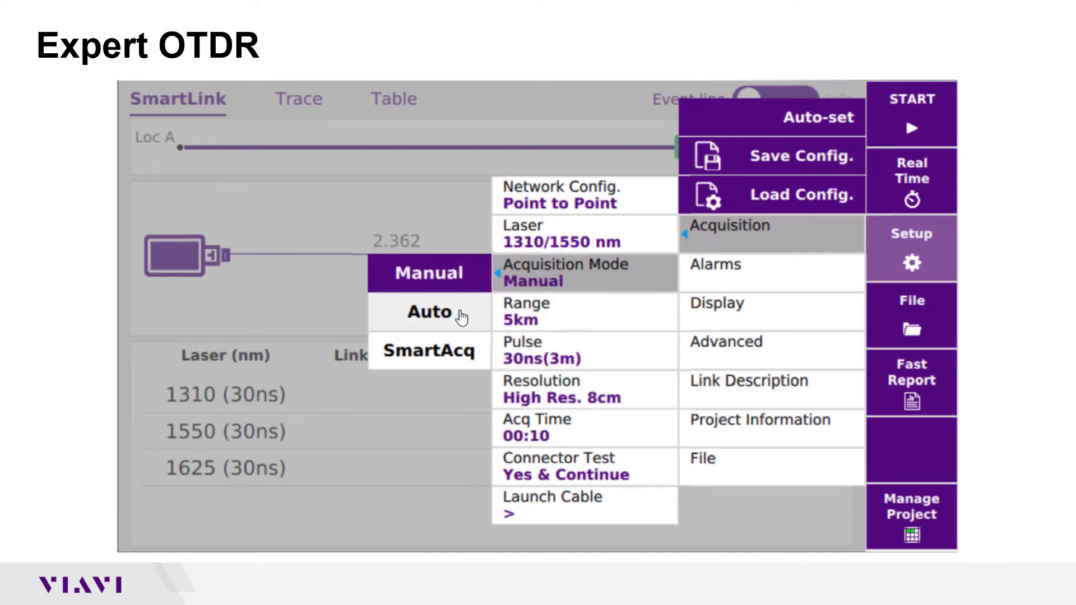
{"action": "left_click", "coordinate": [469, 357]}
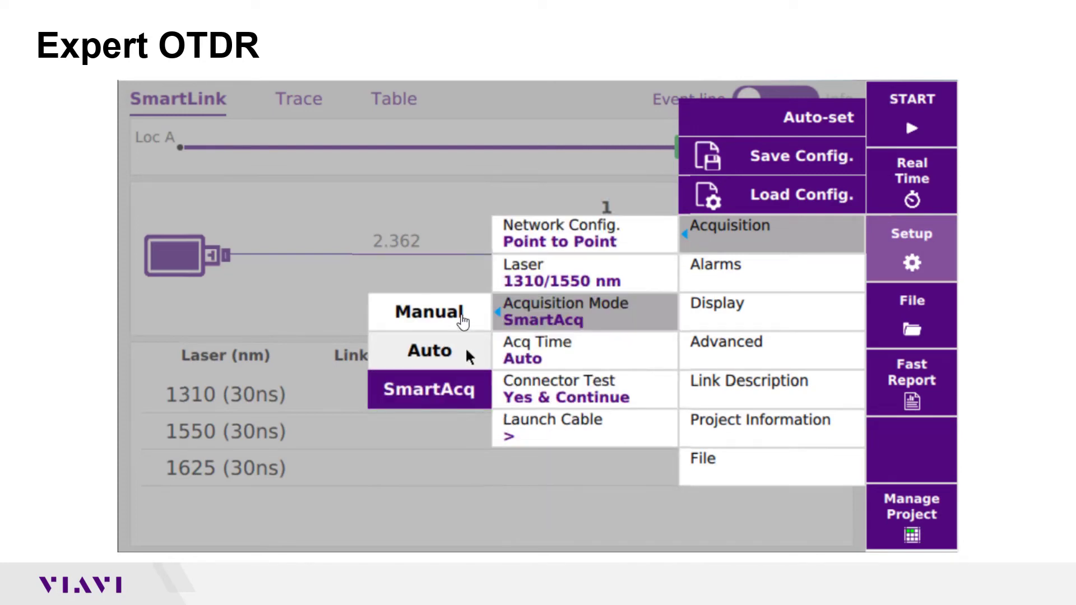
{"action": "left_click", "coordinate": [462, 314]}
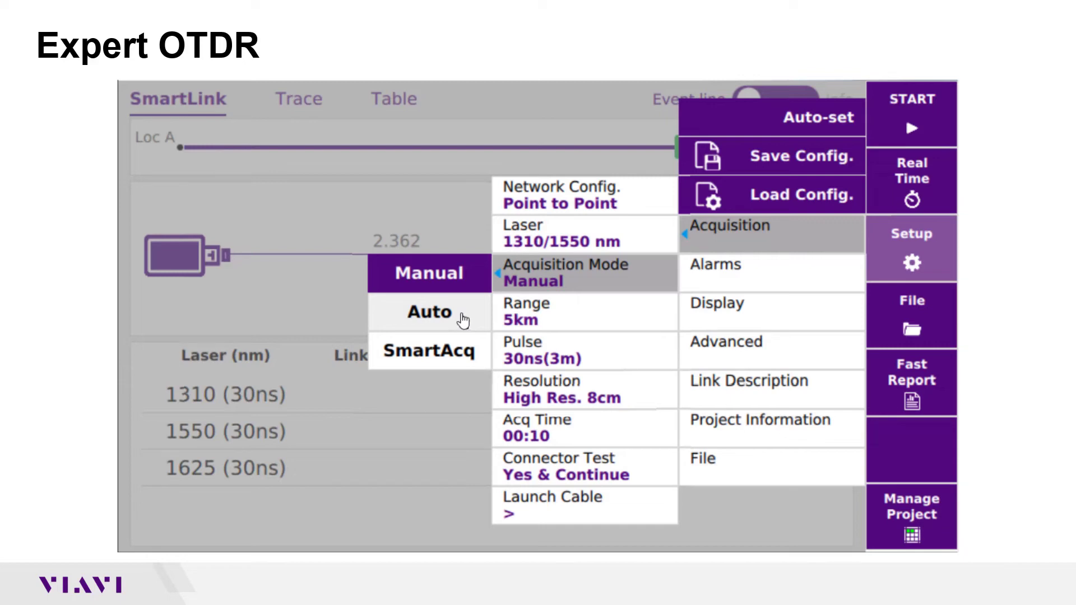
{"action": "left_click", "coordinate": [465, 357]}
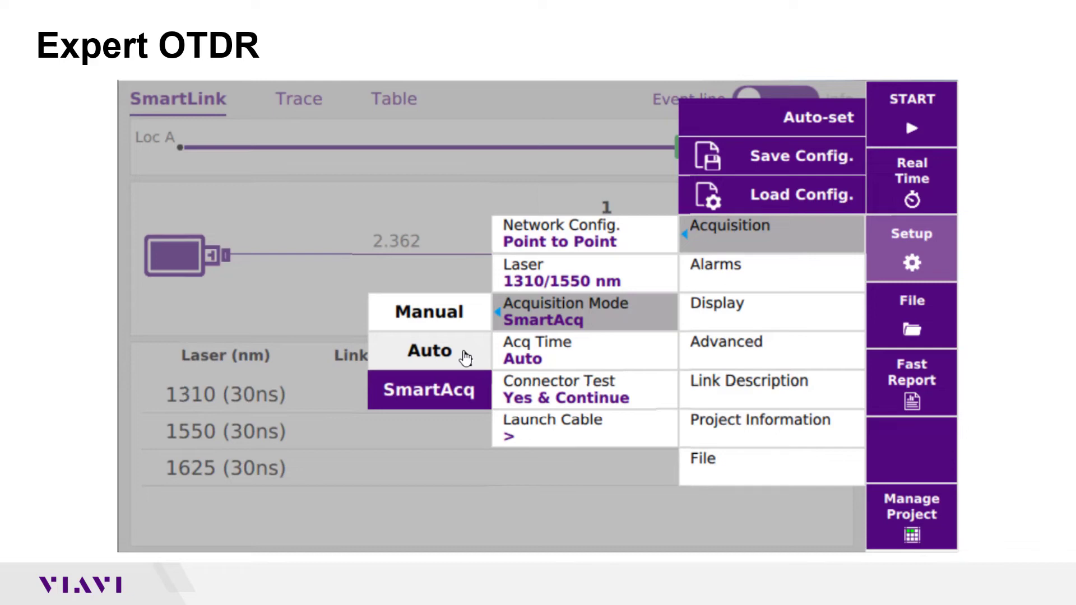
{"action": "left_click", "coordinate": [465, 357]}
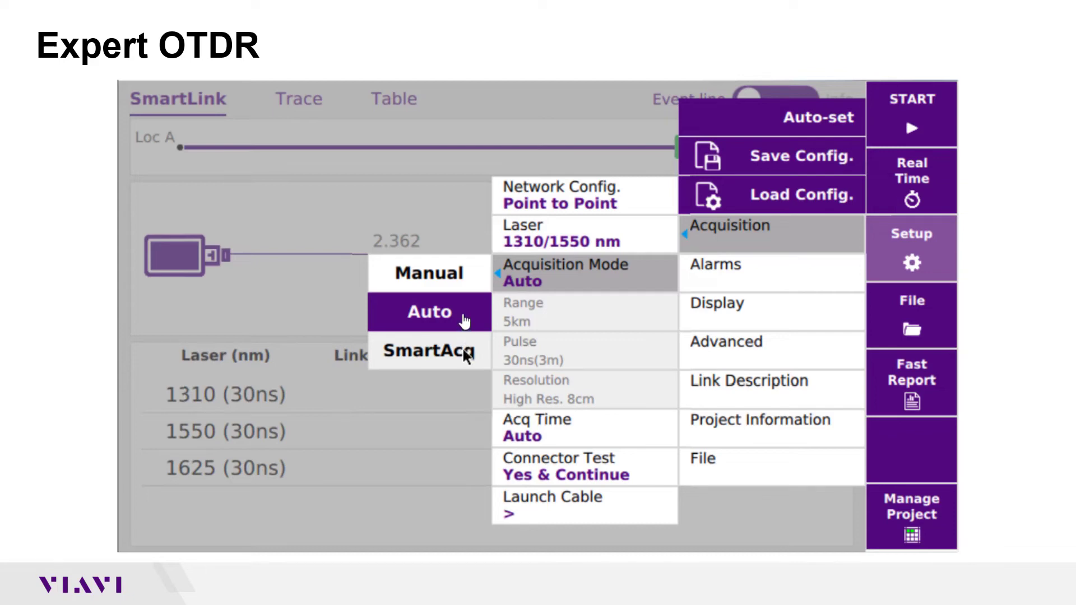
{"action": "left_click", "coordinate": [564, 438]}
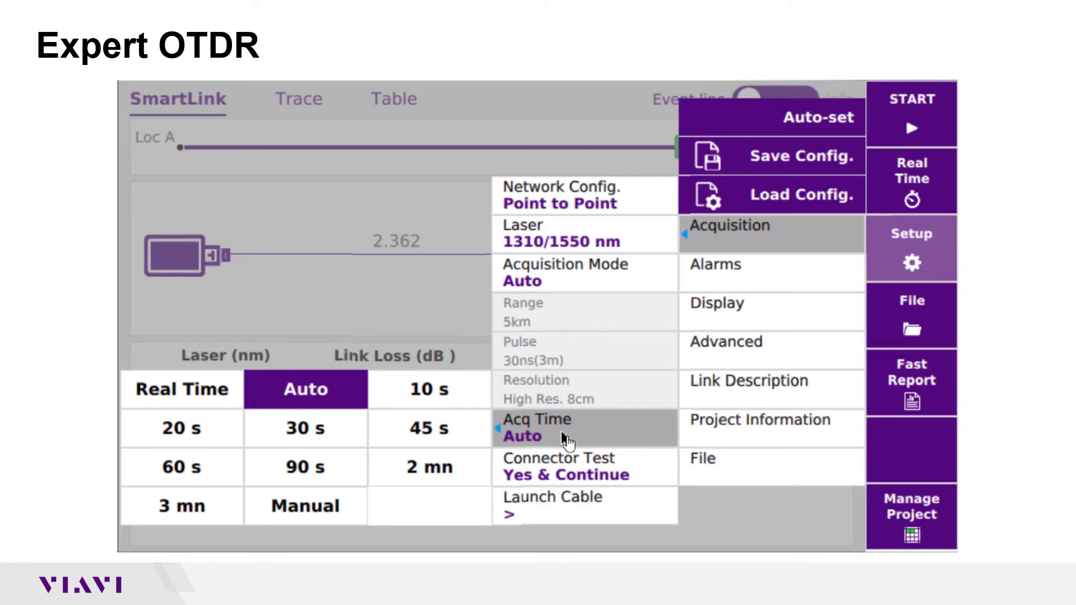
Step: Check the connector test choices and Launch Cable End options (Event 1), then go to Alarms
{"action": "left_click", "coordinate": [592, 472]}
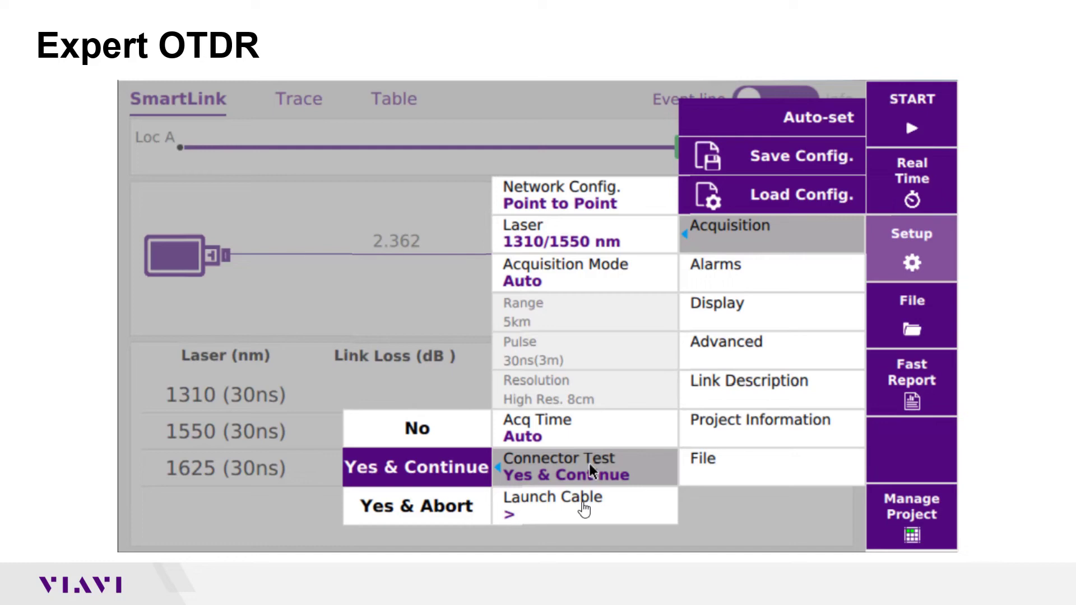
{"action": "left_click", "coordinate": [583, 507]}
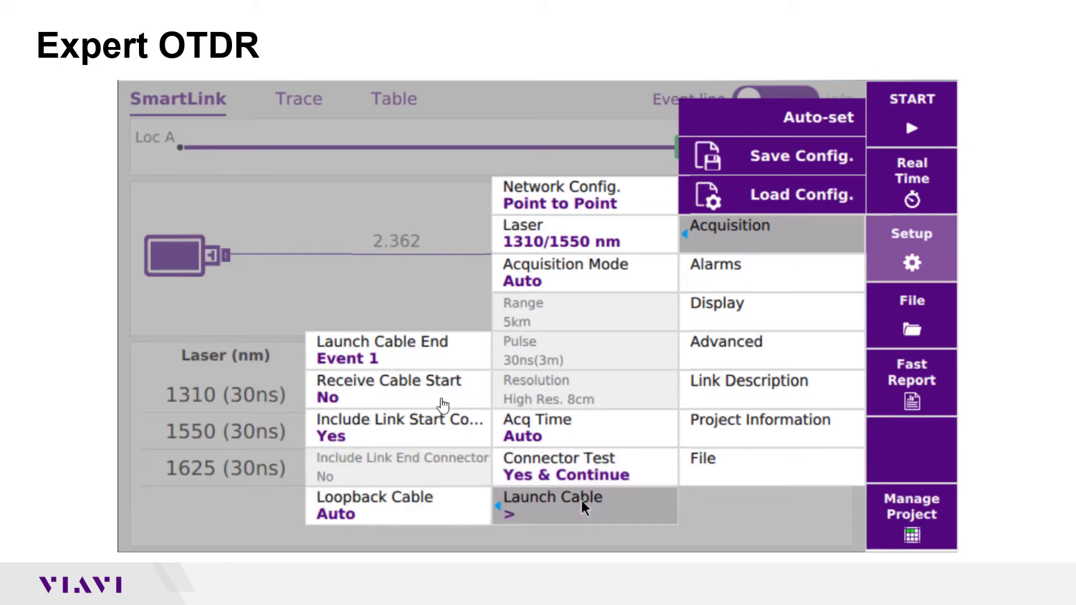
{"action": "left_click", "coordinate": [408, 363]}
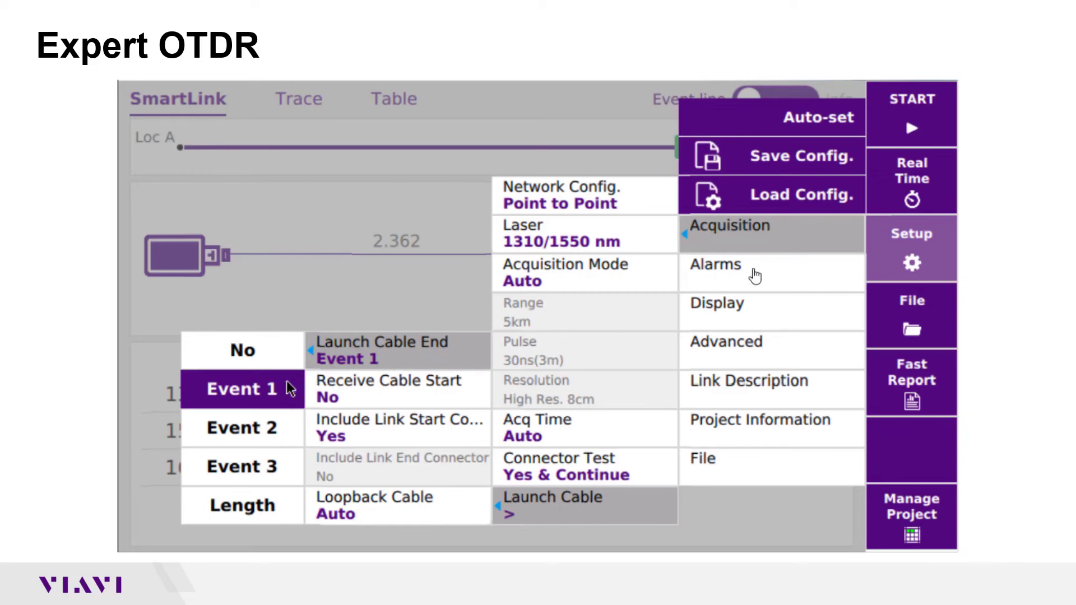
{"action": "left_click", "coordinate": [755, 275]}
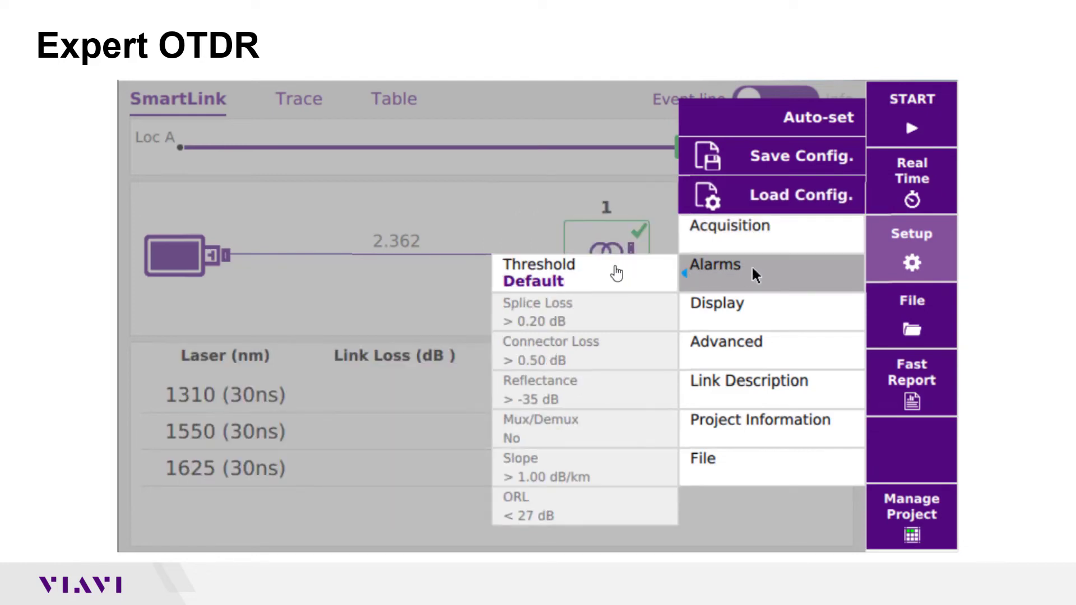
Step: Review the alarm threshold standards, keeping Default, and move on to the Display settings
{"action": "left_click", "coordinate": [594, 278]}
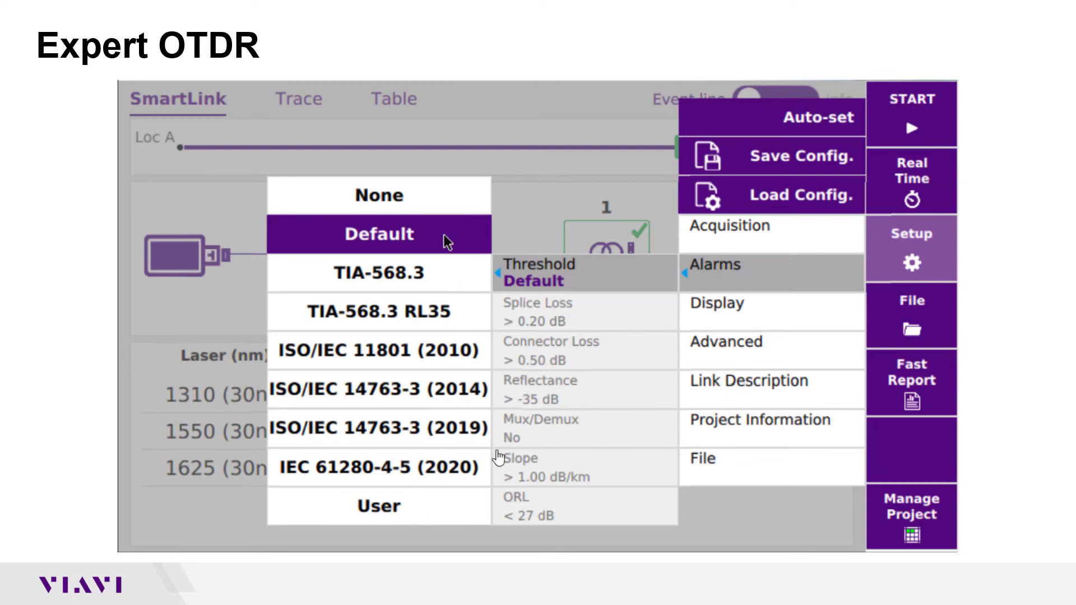
{"action": "left_click", "coordinate": [772, 310]}
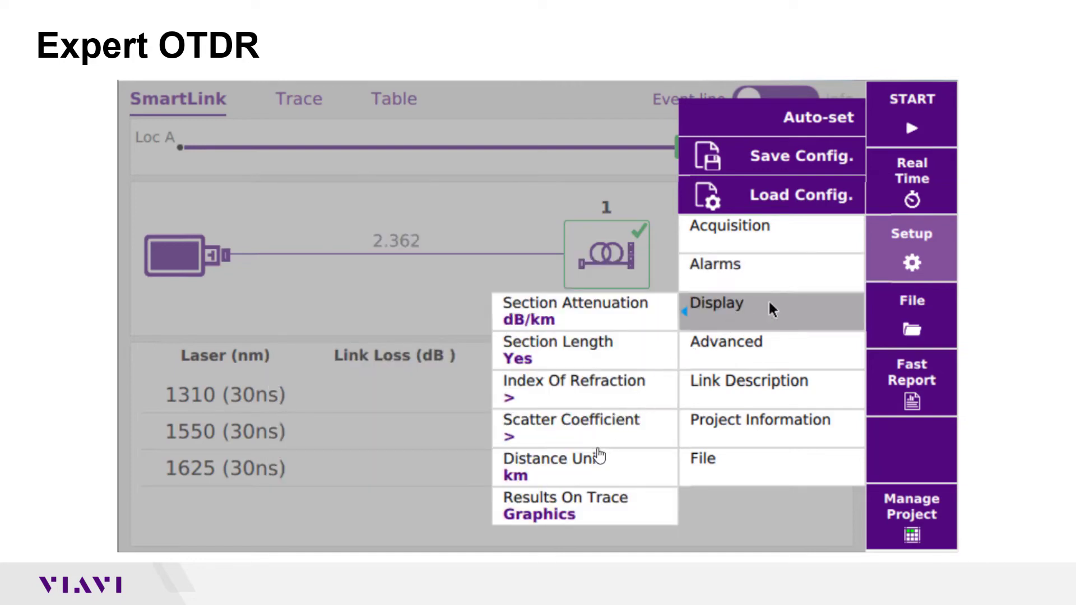
Step: View the distance unit choices (km, kfeet, miles, meter, feet), keeping km, then go to File settings
{"action": "left_click", "coordinate": [565, 480]}
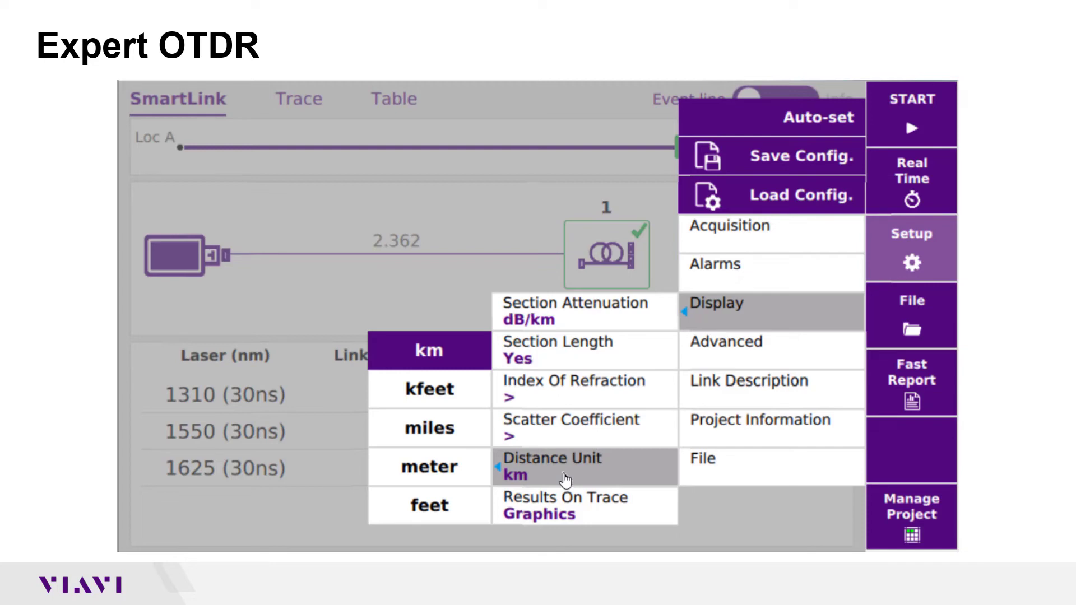
{"action": "left_click", "coordinate": [760, 471]}
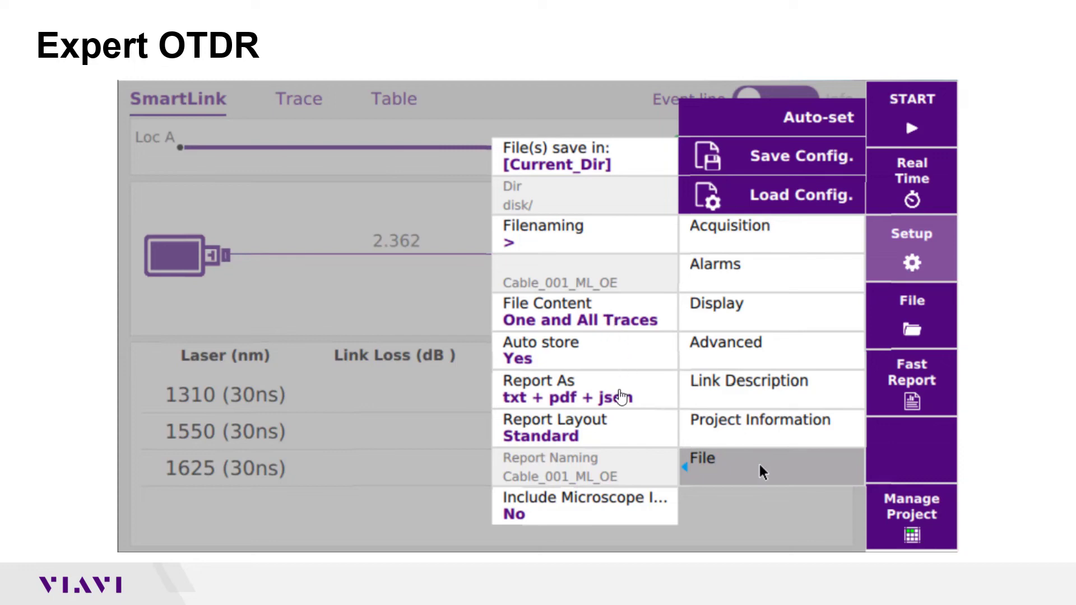
Step: Set Auto store to No and move on to the Advanced settings
{"action": "left_click", "coordinate": [583, 360]}
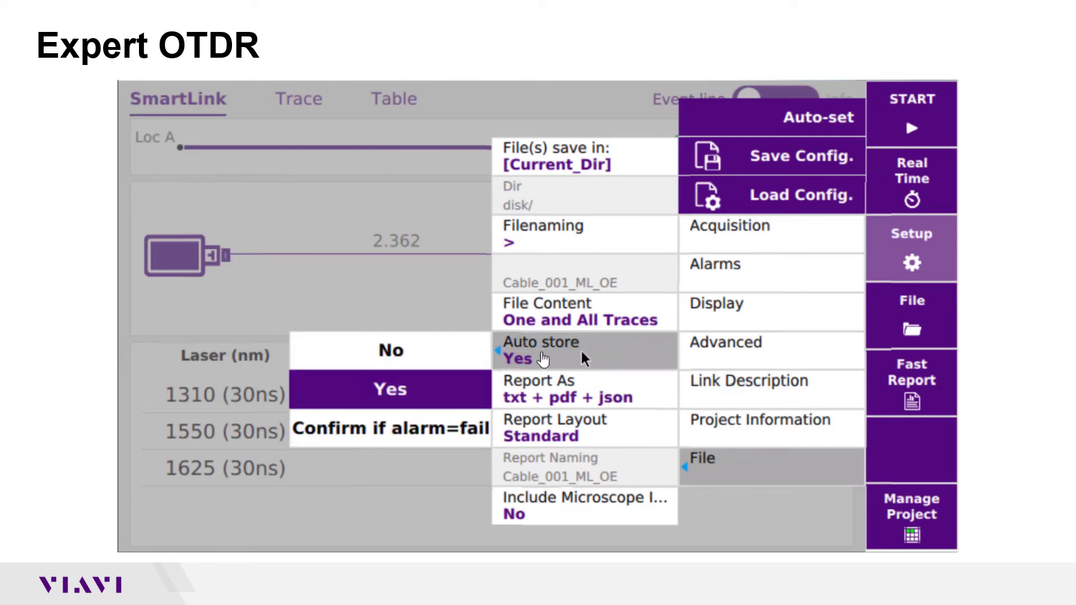
{"action": "left_click", "coordinate": [400, 353]}
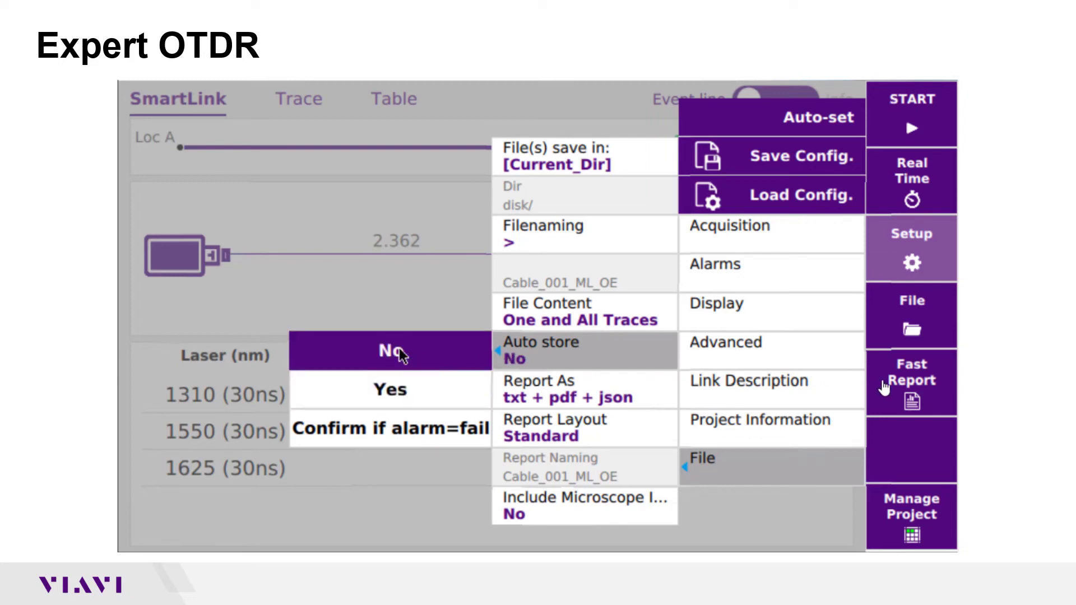
{"action": "left_click", "coordinate": [786, 349]}
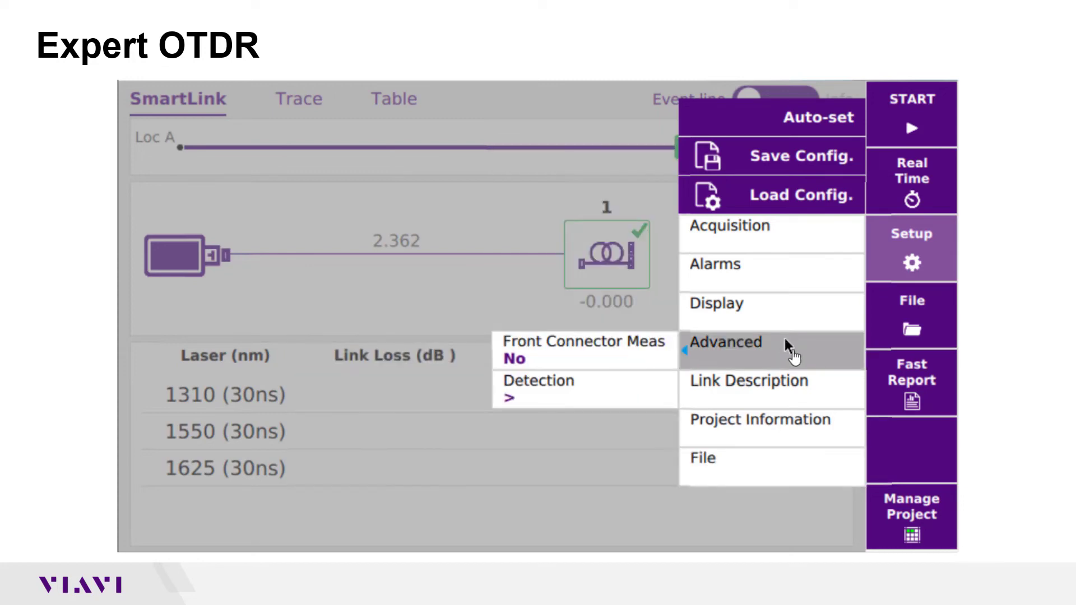
Step: Look over Link Description and Project Information, then start a new fiber acquisition
{"action": "left_click", "coordinate": [803, 385]}
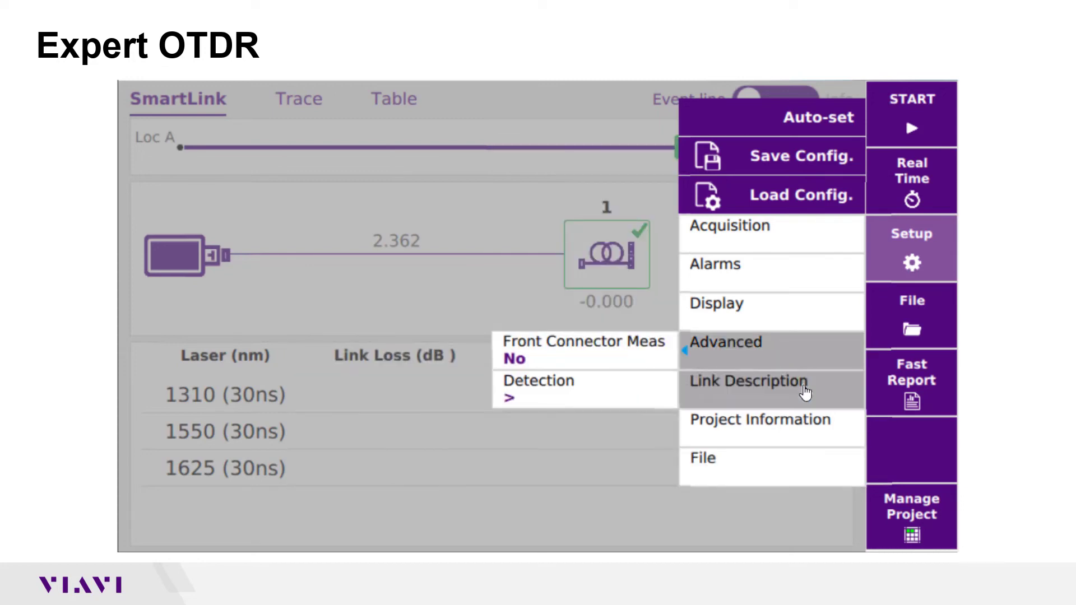
{"action": "left_click", "coordinate": [797, 424]}
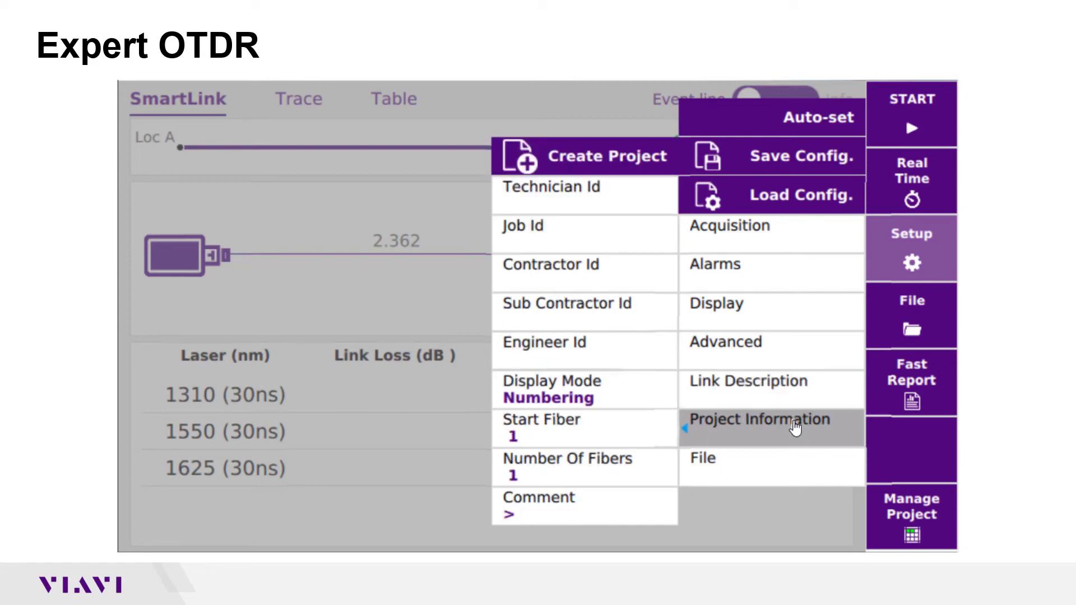
{"action": "left_click", "coordinate": [888, 139]}
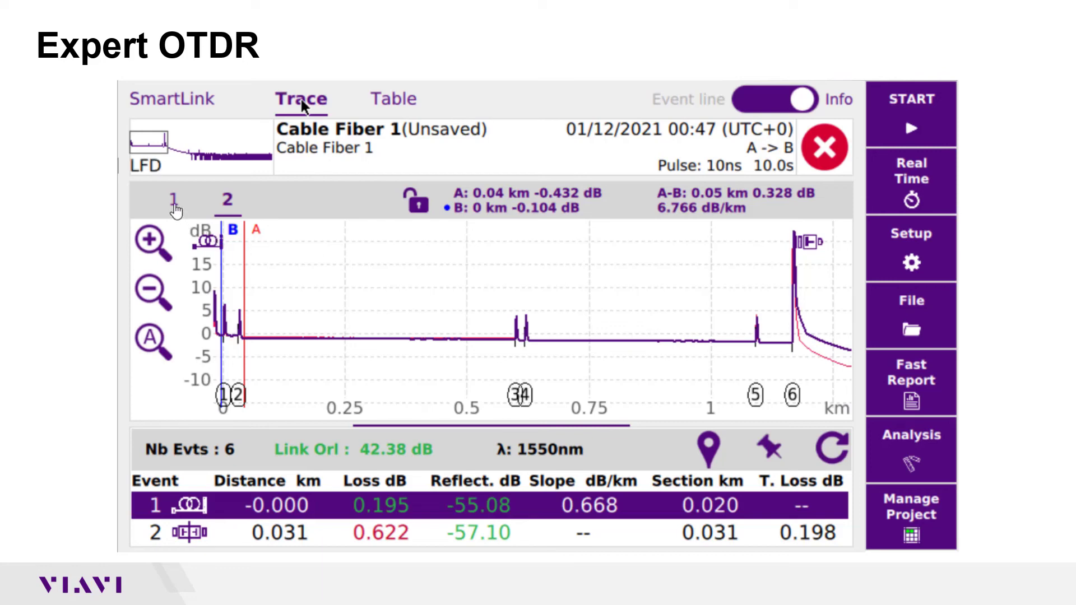
{"action": "left_click", "coordinate": [174, 203]}
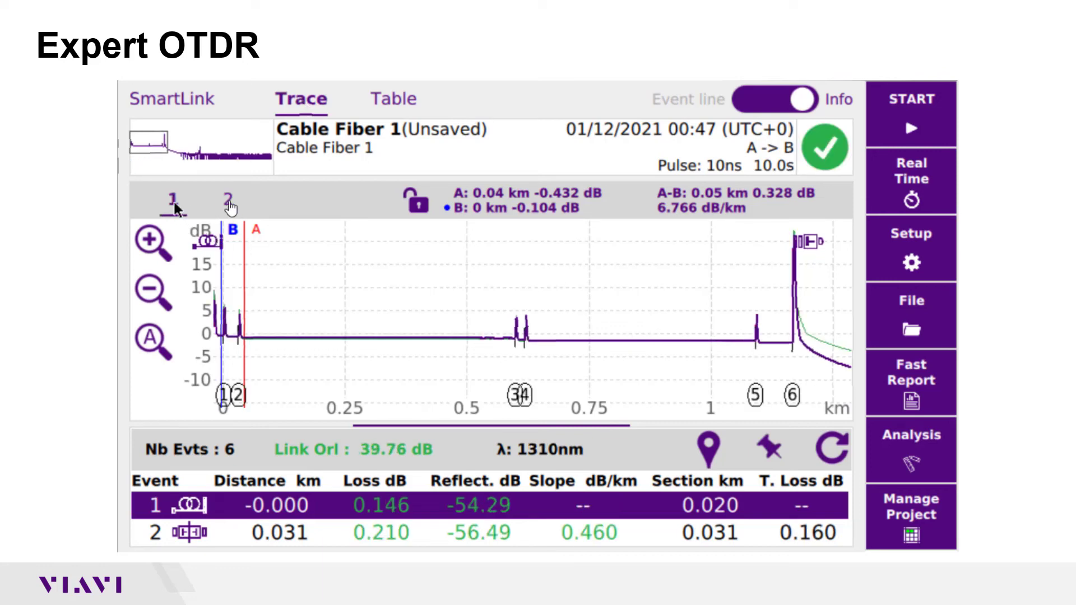
{"action": "left_click", "coordinate": [229, 203]}
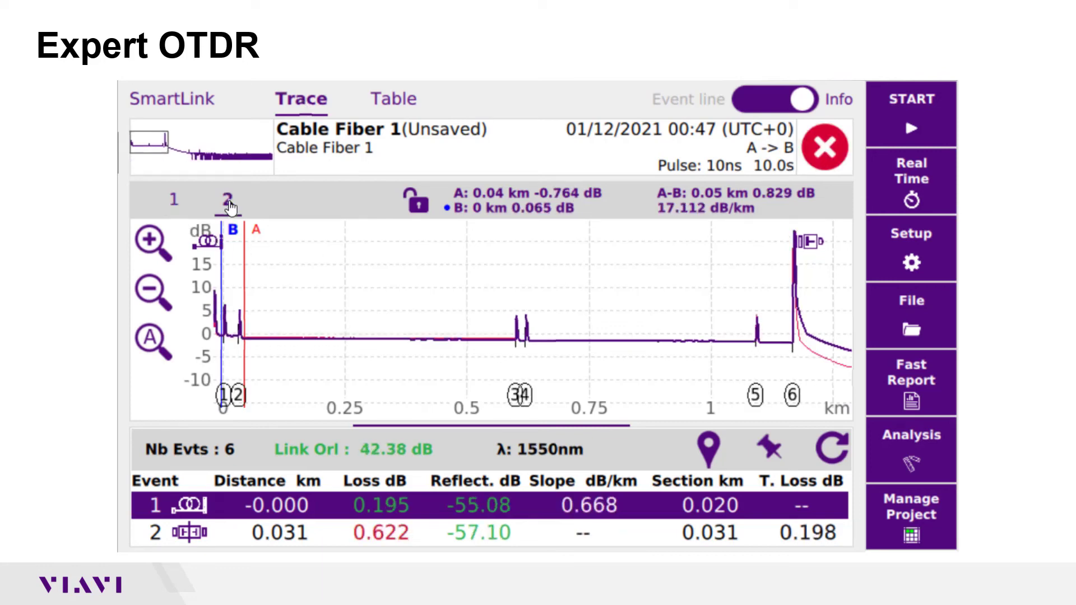
{"action": "left_click", "coordinate": [174, 203]}
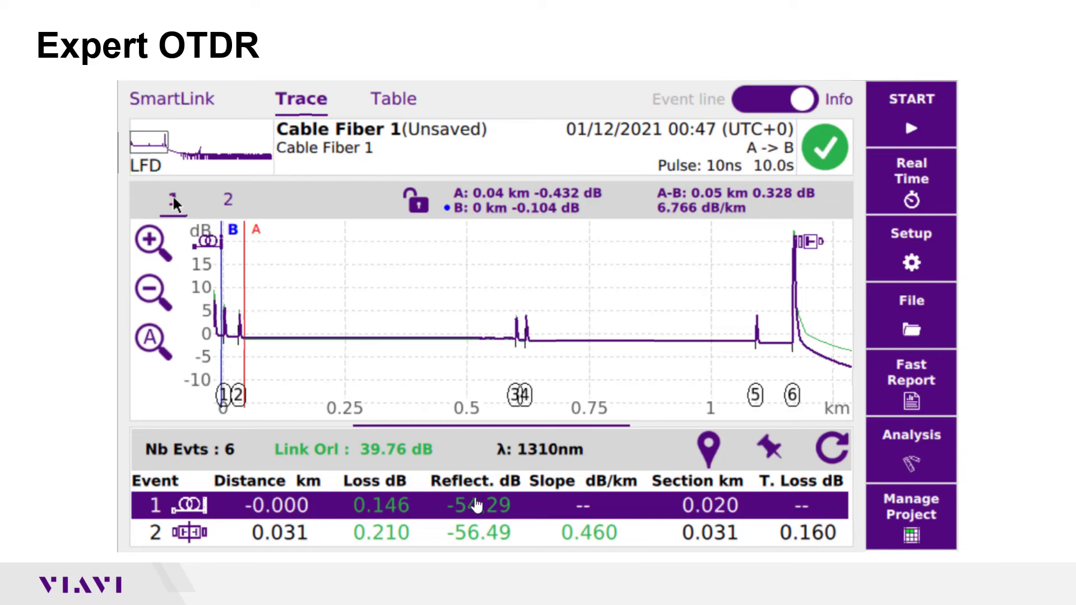
{"action": "scroll", "coordinate": [475, 514], "scroll_direction": "down", "scroll_amount": 2}
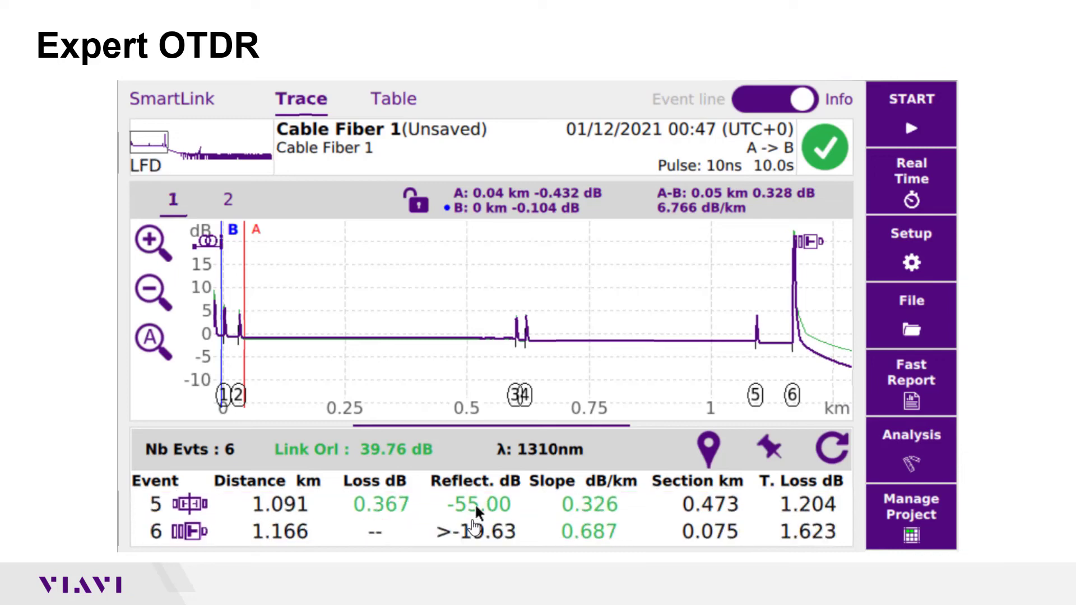
{"action": "scroll", "coordinate": [467, 515], "scroll_direction": "up", "scroll_amount": 2}
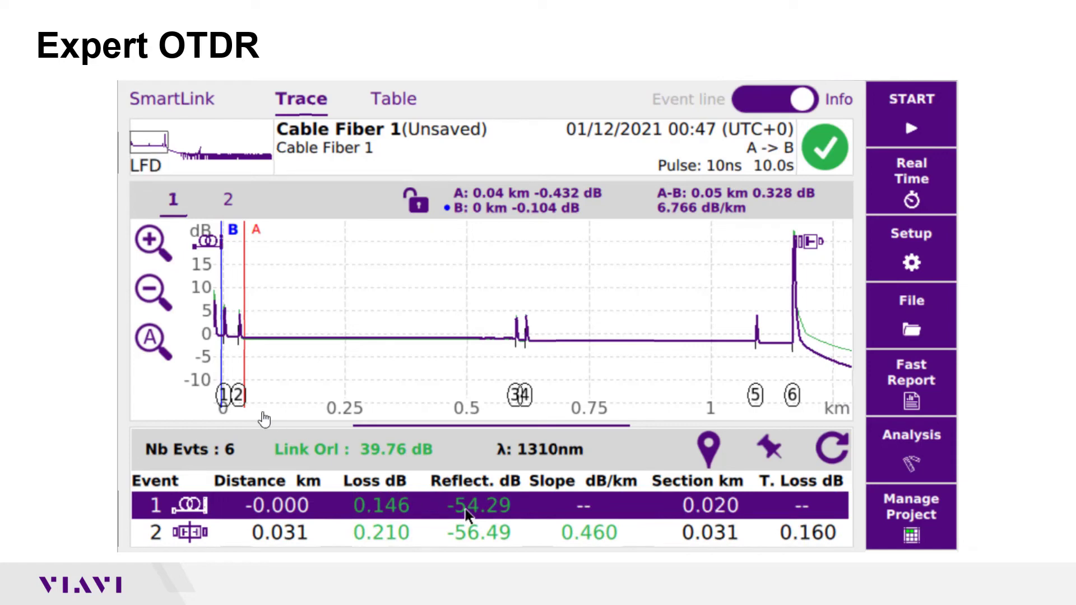
{"action": "left_click", "coordinate": [157, 246]}
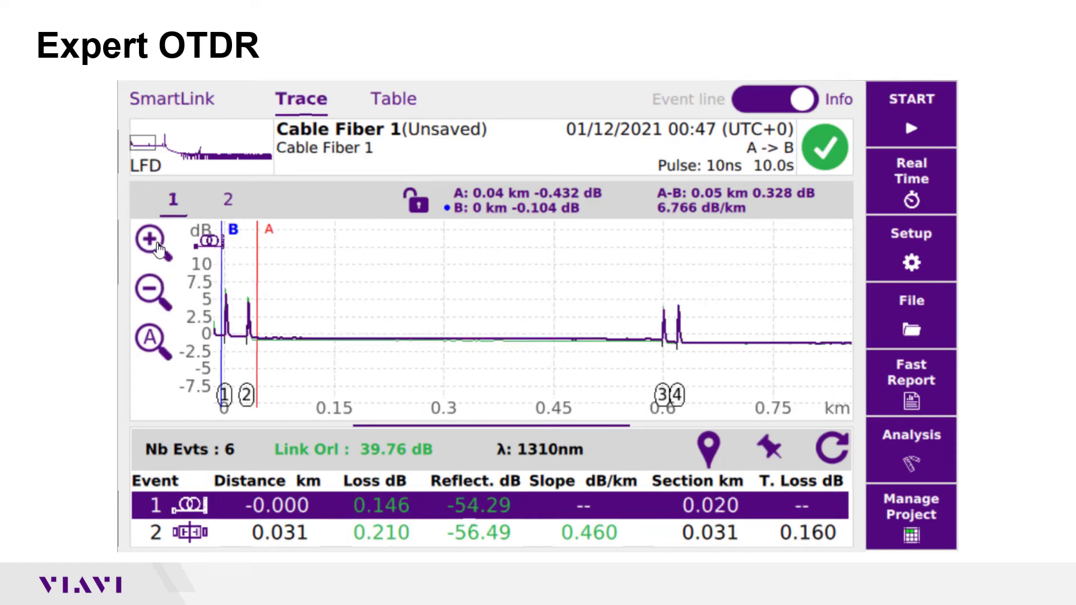
{"action": "left_click", "coordinate": [151, 289]}
{"action": "left_click", "coordinate": [149, 337]}
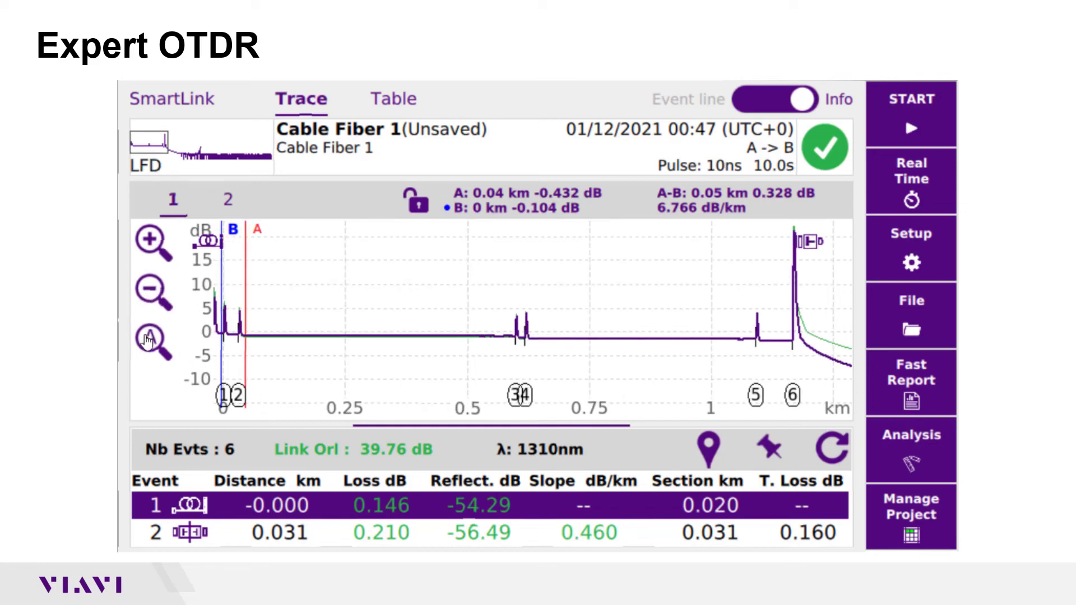
{"action": "left_click", "coordinate": [147, 340]}
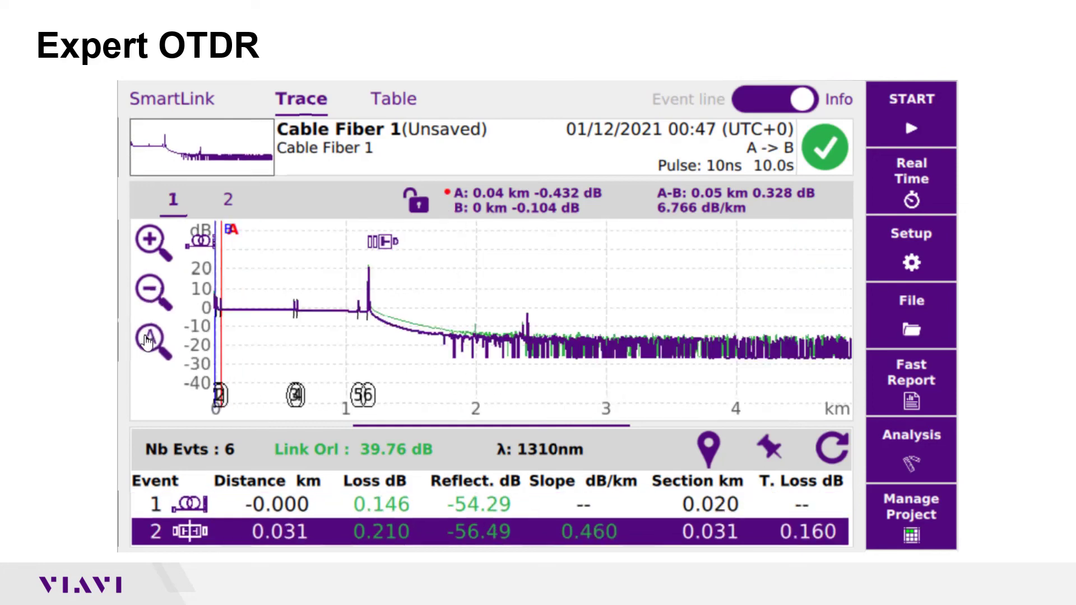
{"action": "left_click", "coordinate": [147, 340]}
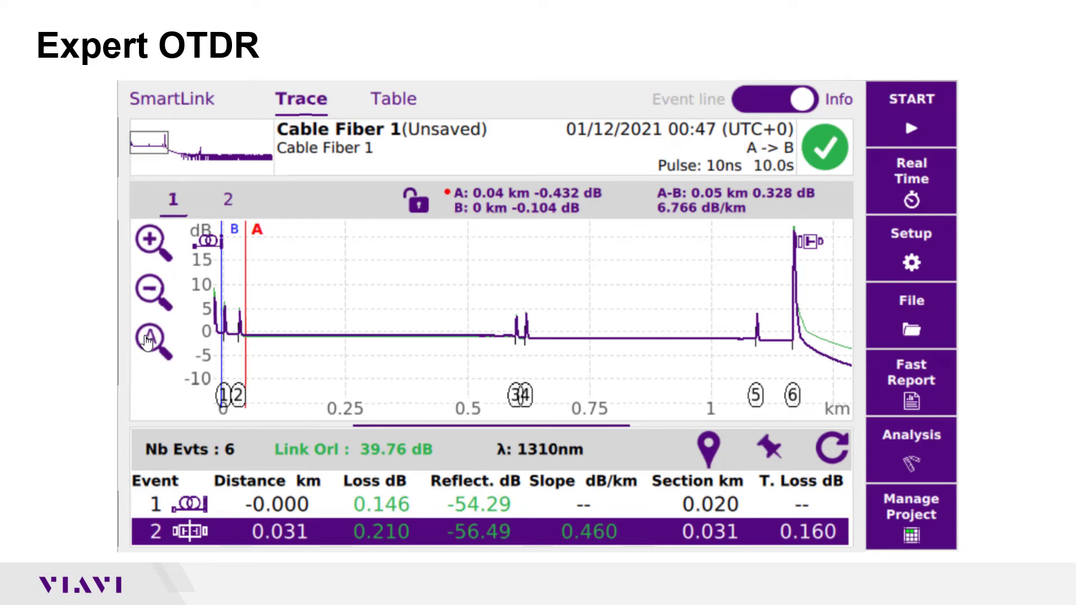
Step: Place marker A at 0.58 km and marker B at 0.64 km around events 3 and 4
{"action": "left_click", "coordinate": [246, 303]}
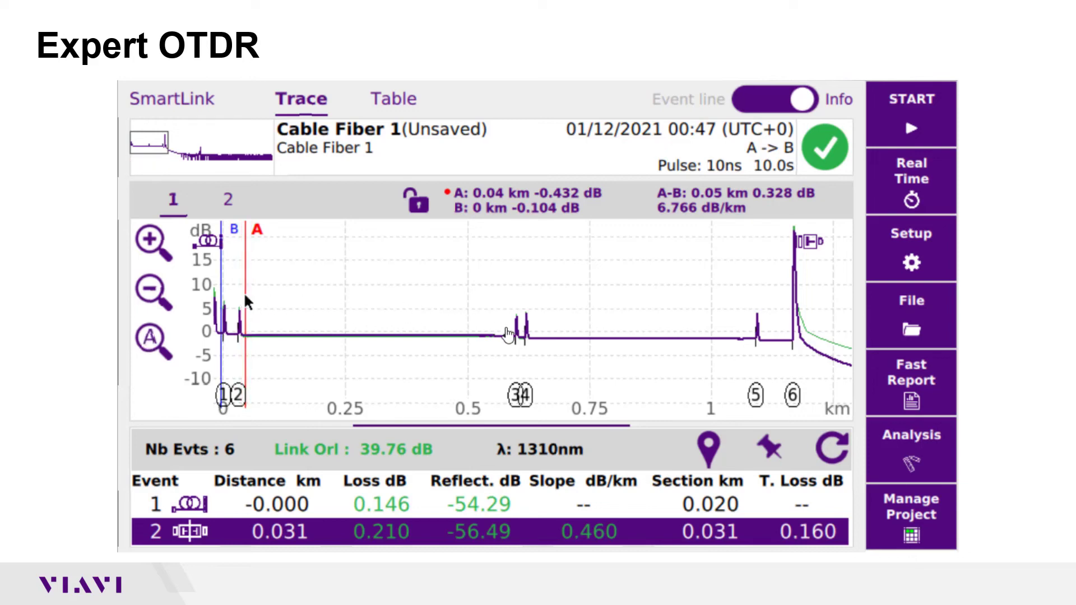
{"action": "left_click", "coordinate": [507, 333]}
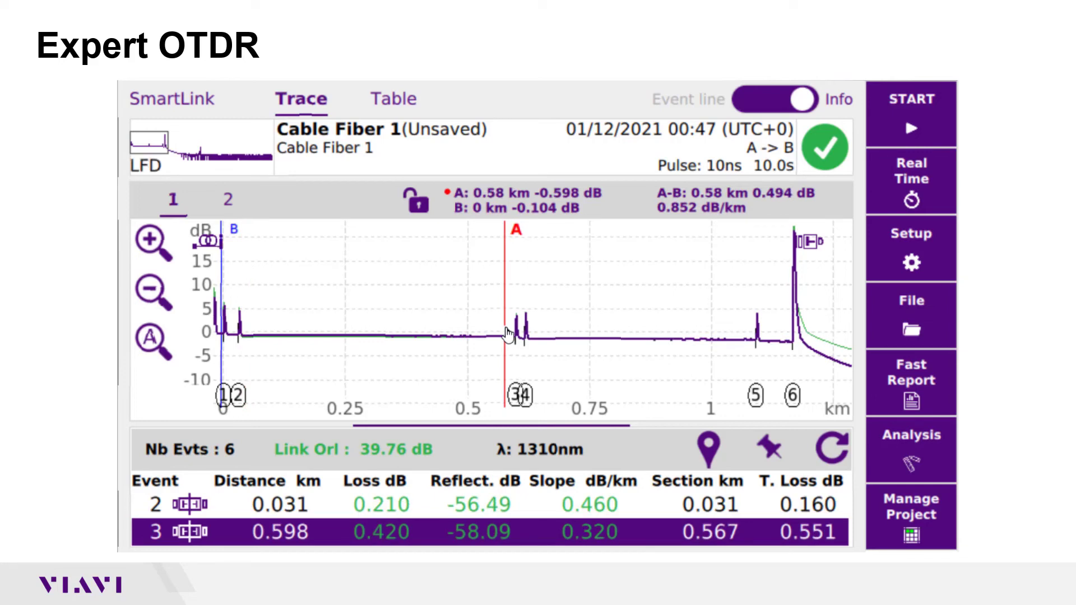
{"action": "left_click", "coordinate": [224, 288]}
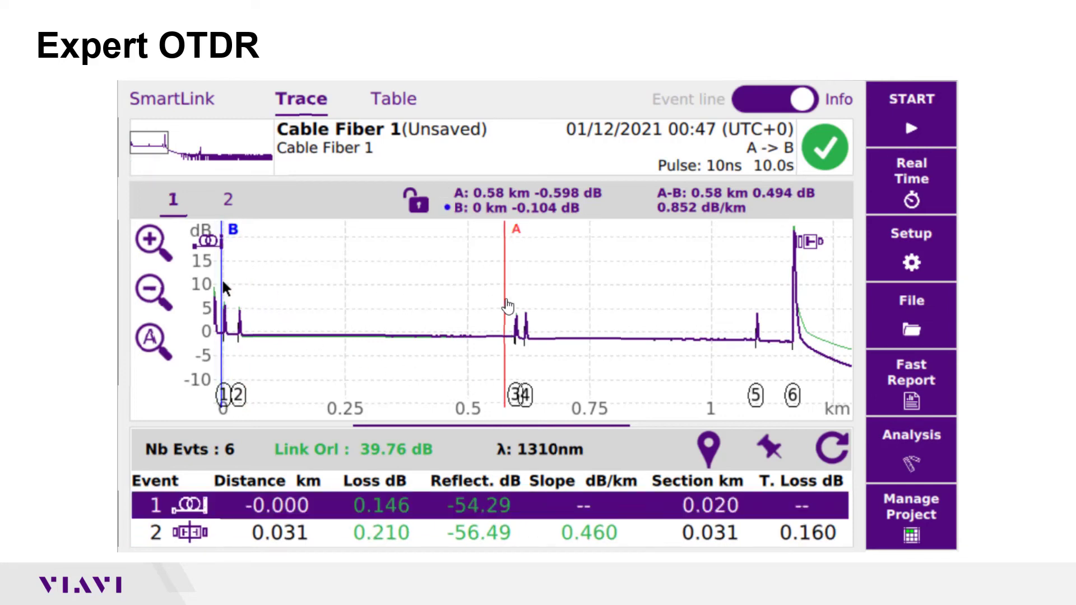
{"action": "left_click", "coordinate": [539, 313]}
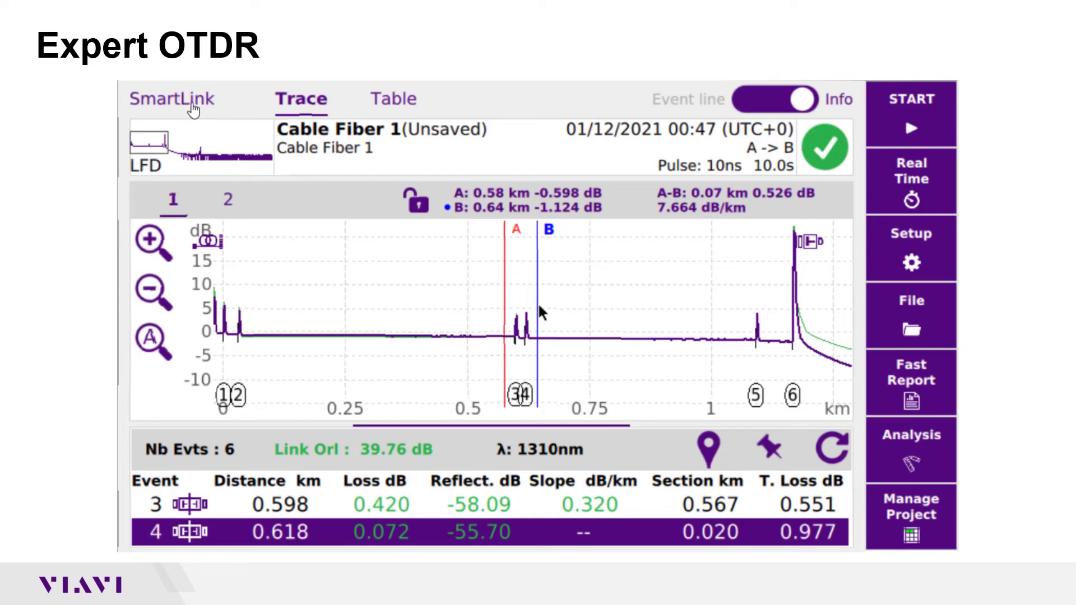
Step: Show SmartLink's Event line view and scroll the 1.166 km link diagram from Loc A to Loc B
{"action": "left_click", "coordinate": [192, 109]}
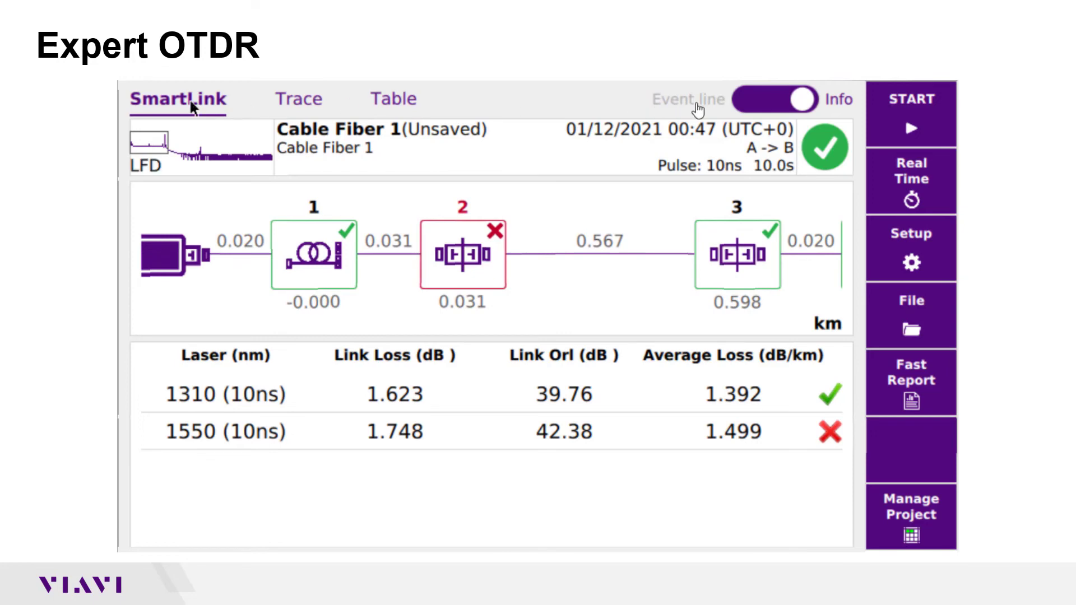
{"action": "left_click", "coordinate": [743, 104]}
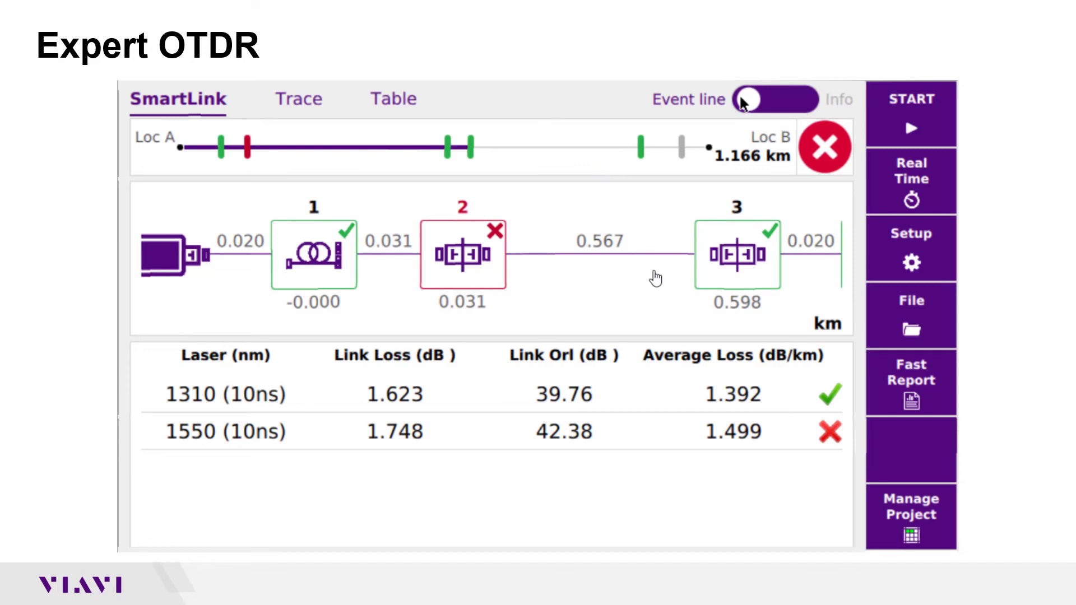
{"action": "left_click_drag", "start_coordinate": [587, 272], "coordinate": [548, 272]}
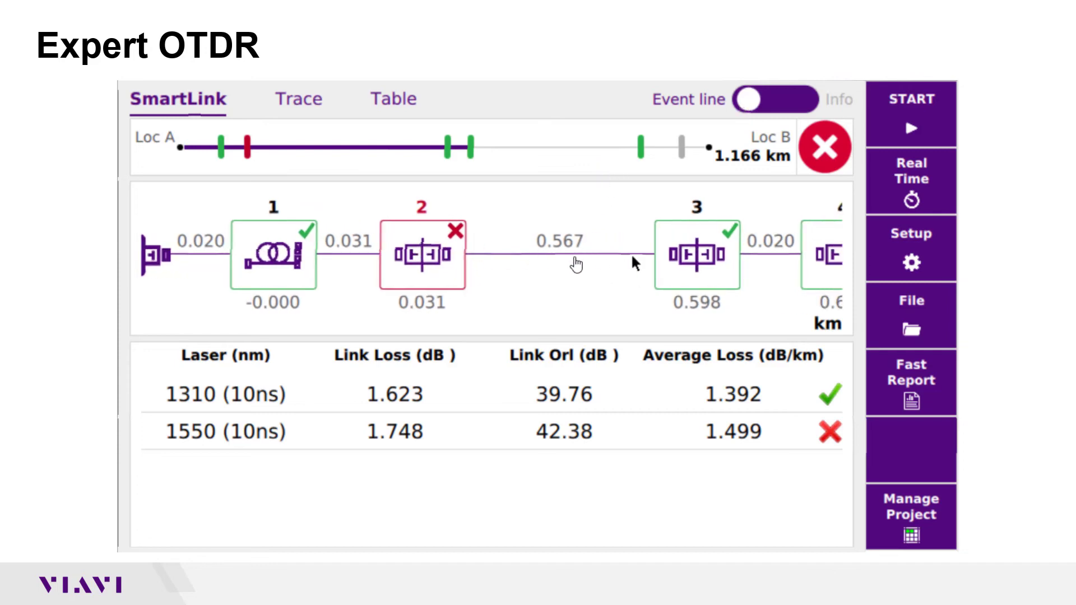
{"action": "left_click_drag", "start_coordinate": [361, 264], "coordinate": [312, 264]}
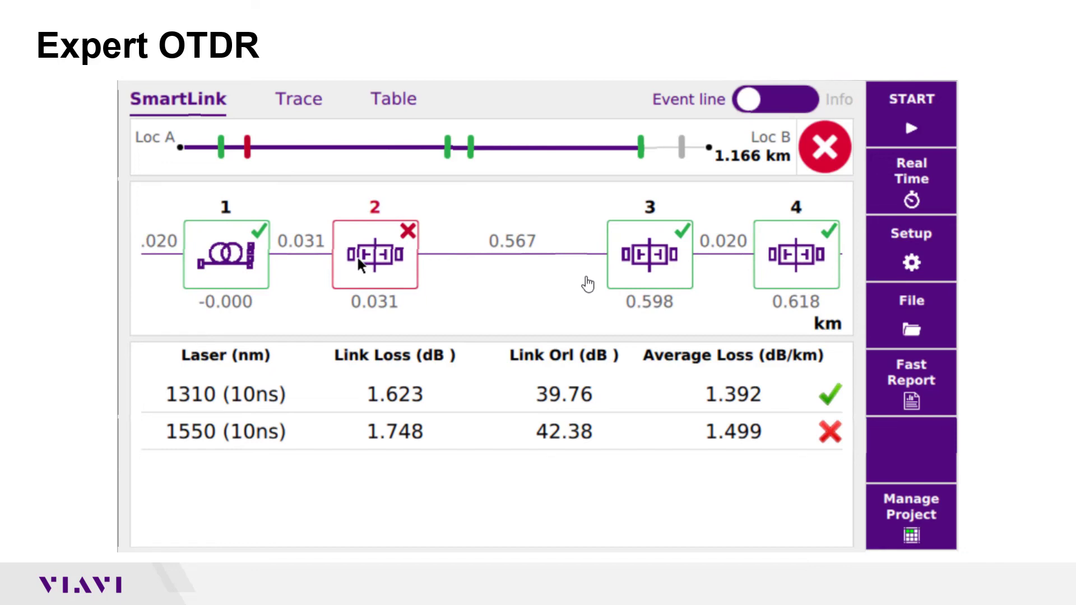
{"action": "left_click_drag", "start_coordinate": [386, 263], "coordinate": [307, 260]}
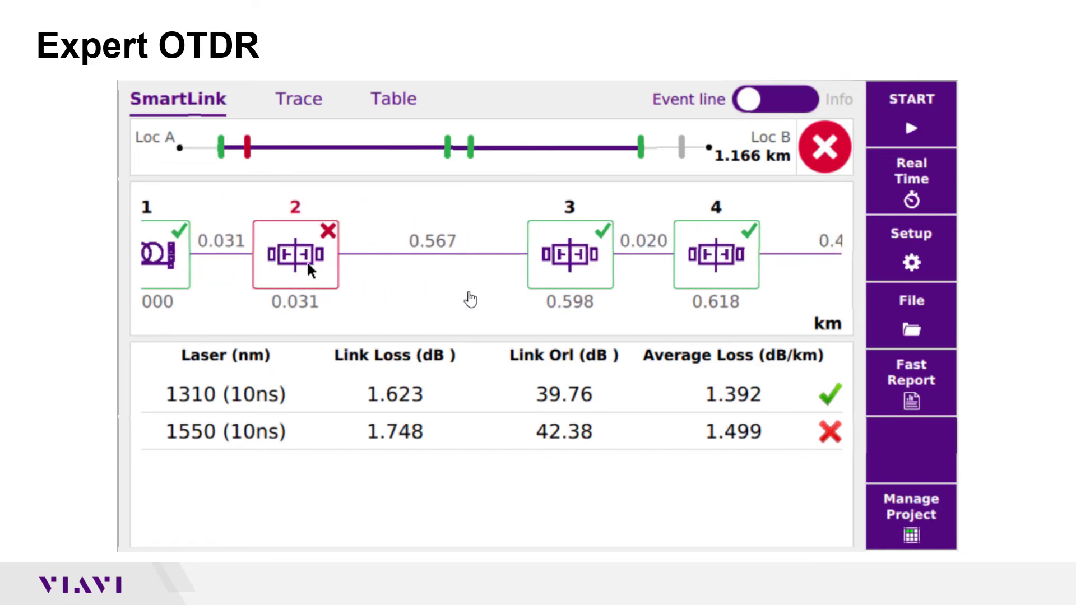
{"action": "left_click_drag", "start_coordinate": [385, 287], "coordinate": [710, 302]}
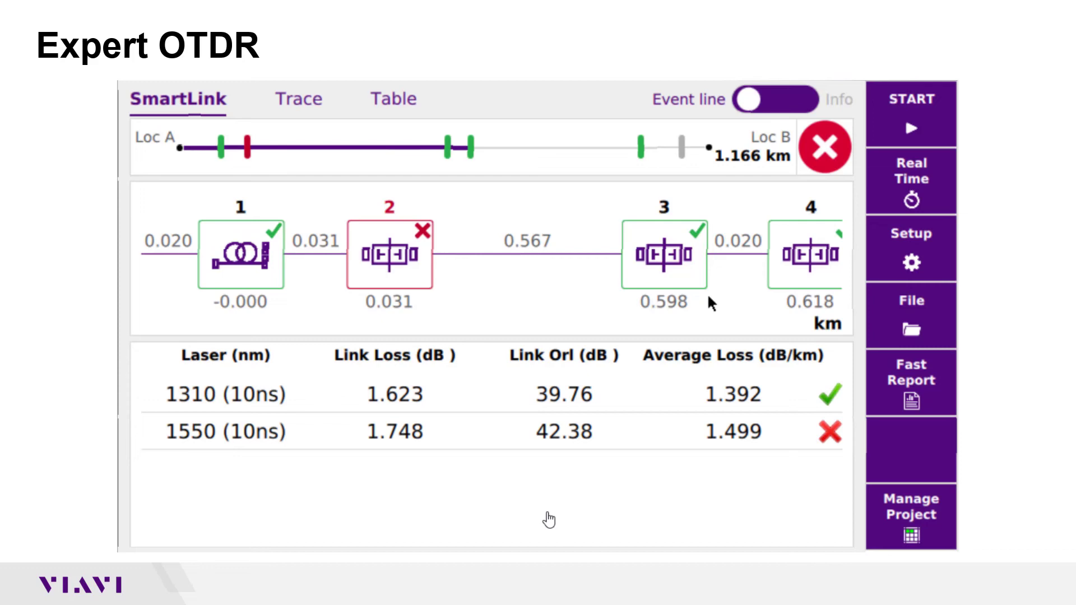
Step: Open the detail panel for failed event 2, a 0.622 dB connector at 1550 nm
{"action": "left_click", "coordinate": [402, 286]}
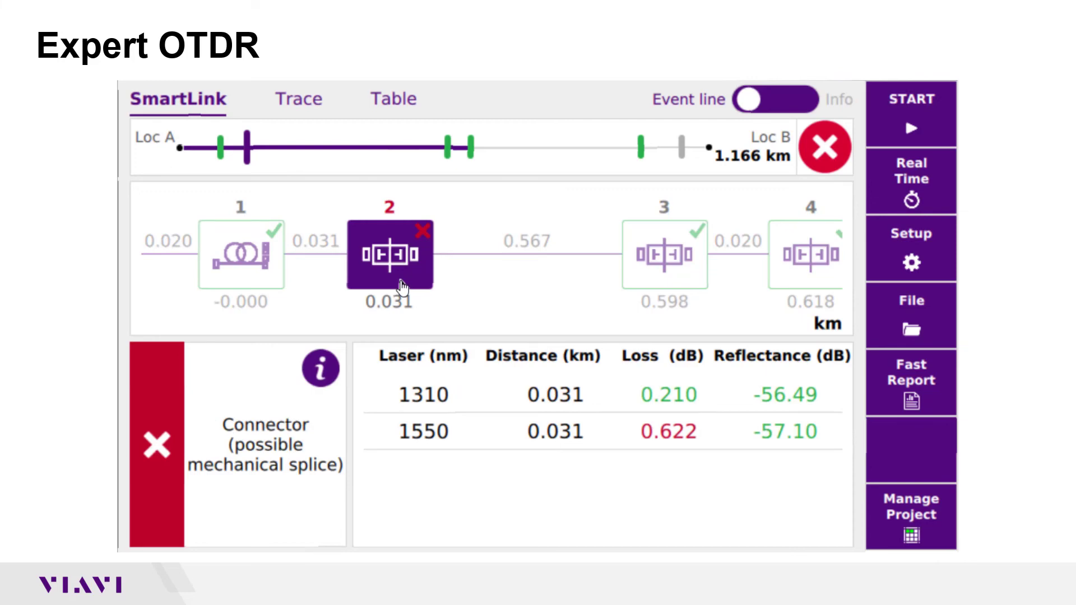
Step: Show the event table, filter it to failed events only, then list all events again
{"action": "left_click", "coordinate": [402, 105]}
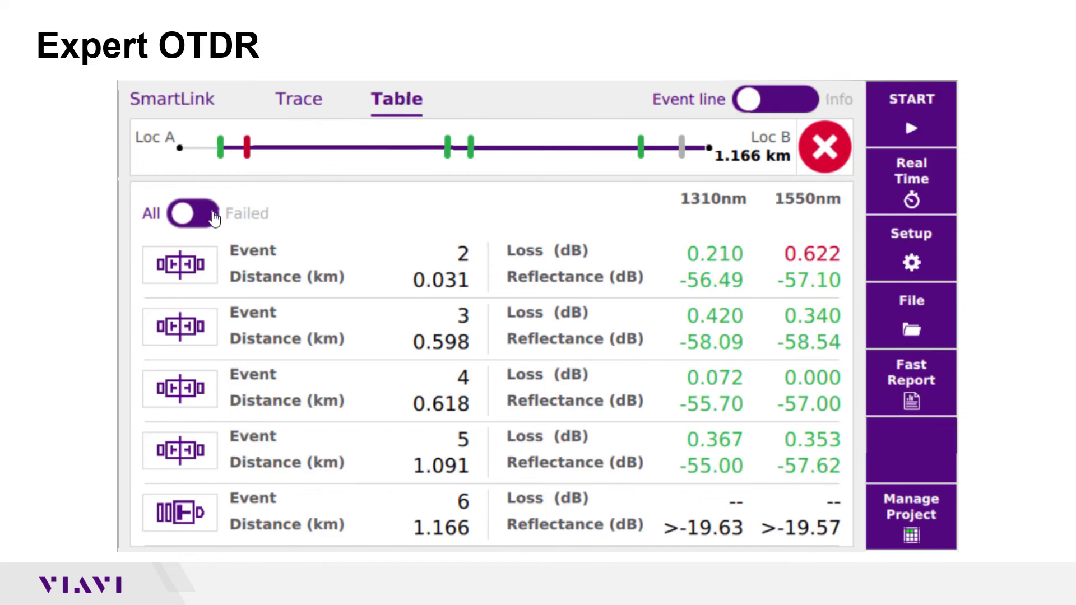
{"action": "left_click", "coordinate": [194, 213]}
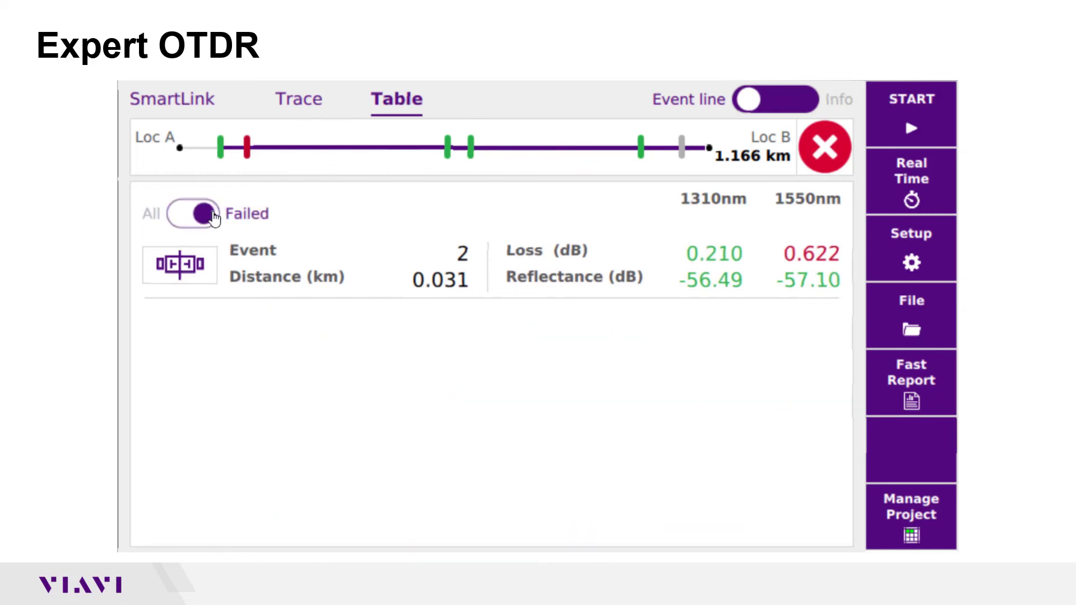
{"action": "left_click", "coordinate": [181, 216]}
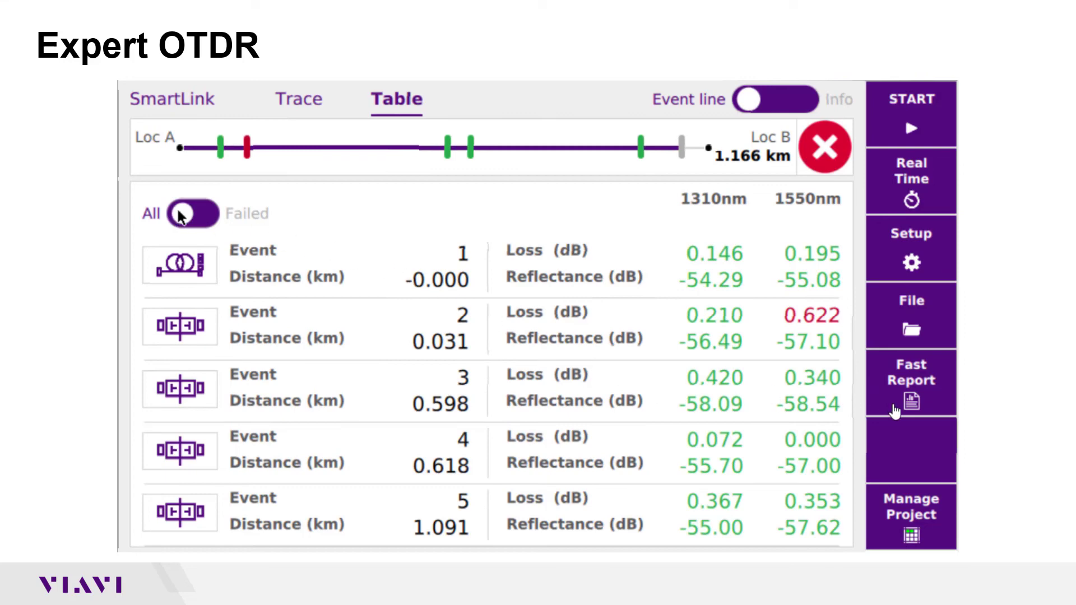
Step: Select the demo folder on the disk as the current folder in the file explorer
{"action": "left_click", "coordinate": [909, 320]}
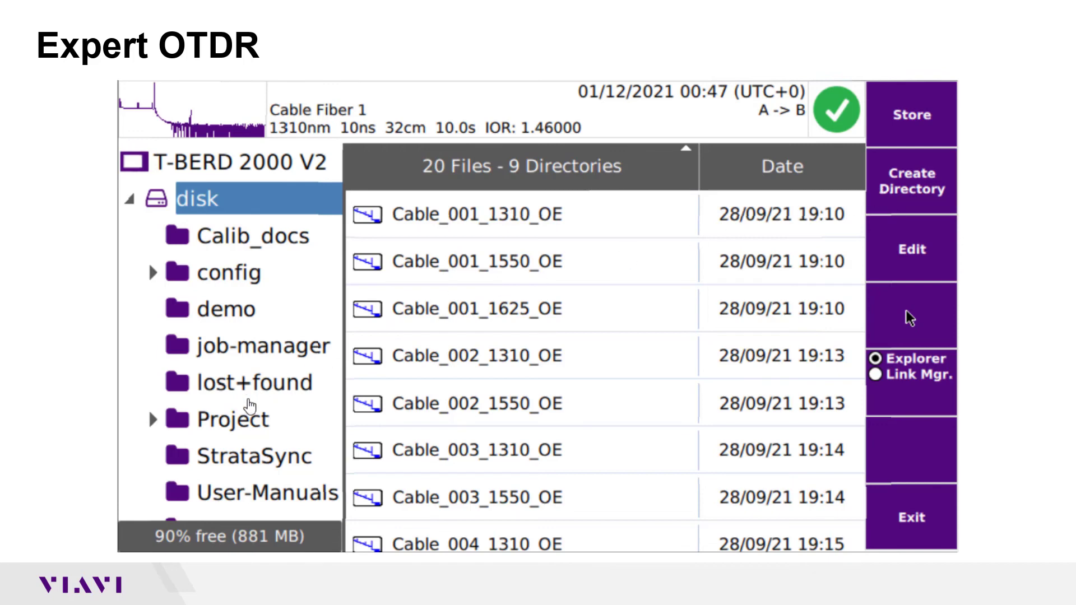
{"action": "left_click", "coordinate": [209, 310]}
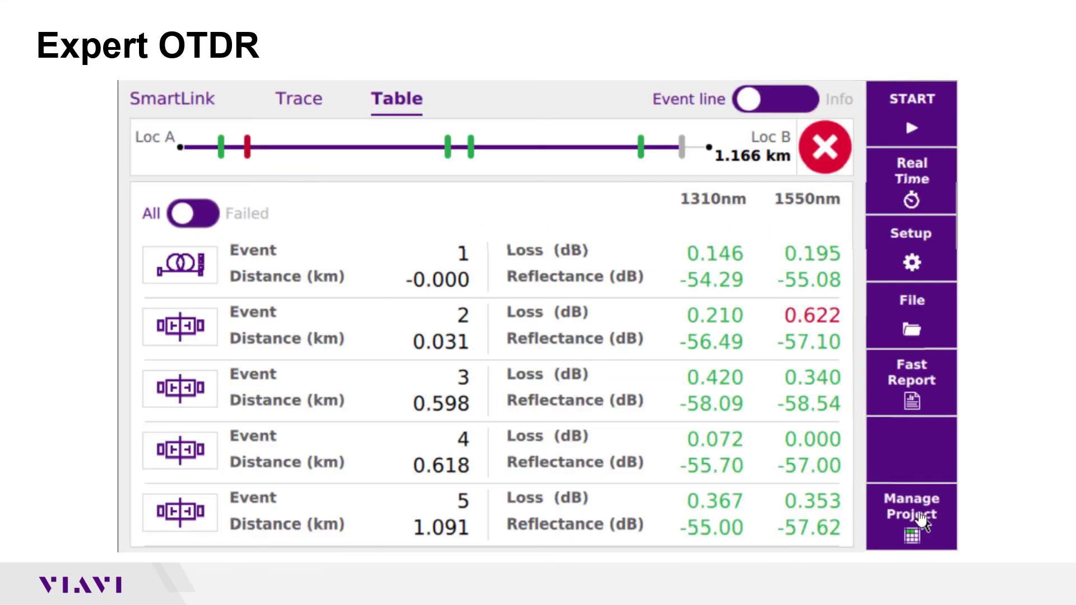
{"action": "left_click", "coordinate": [914, 391]}
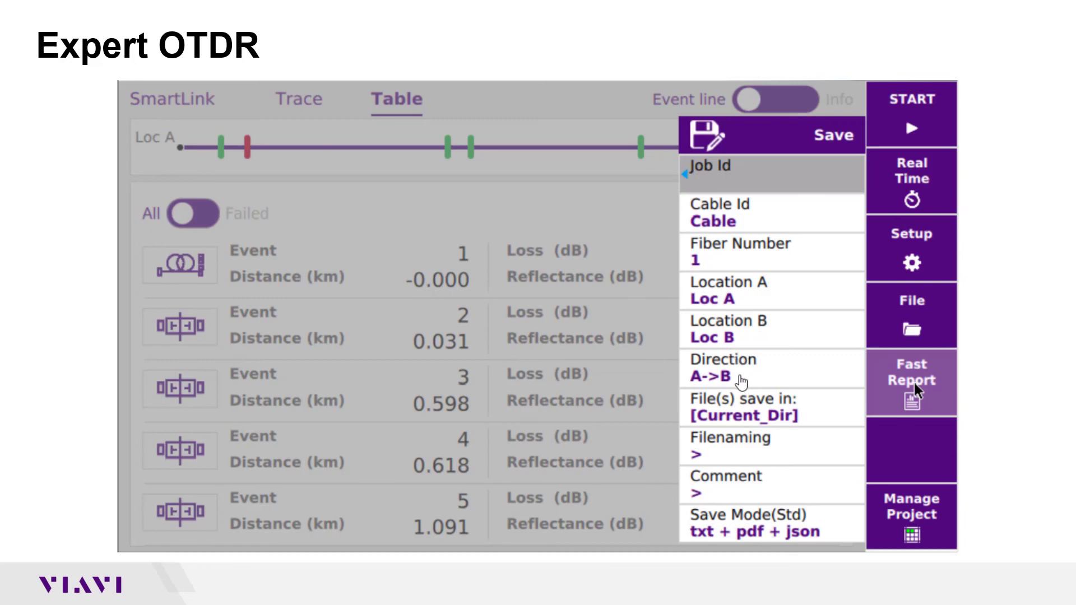
{"action": "left_click", "coordinate": [844, 144]}
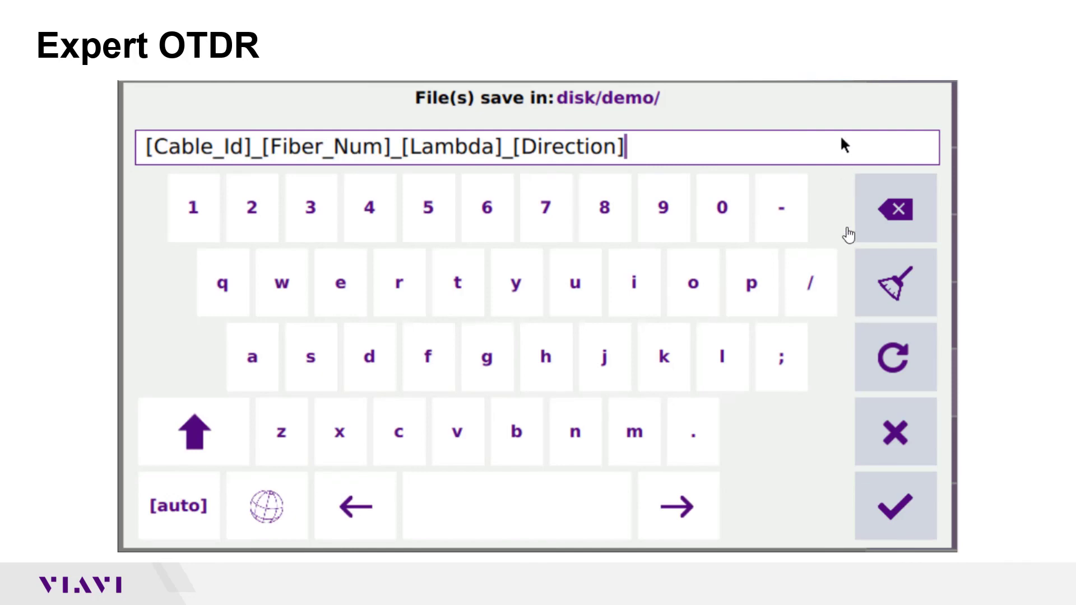
{"action": "left_click", "coordinate": [905, 504]}
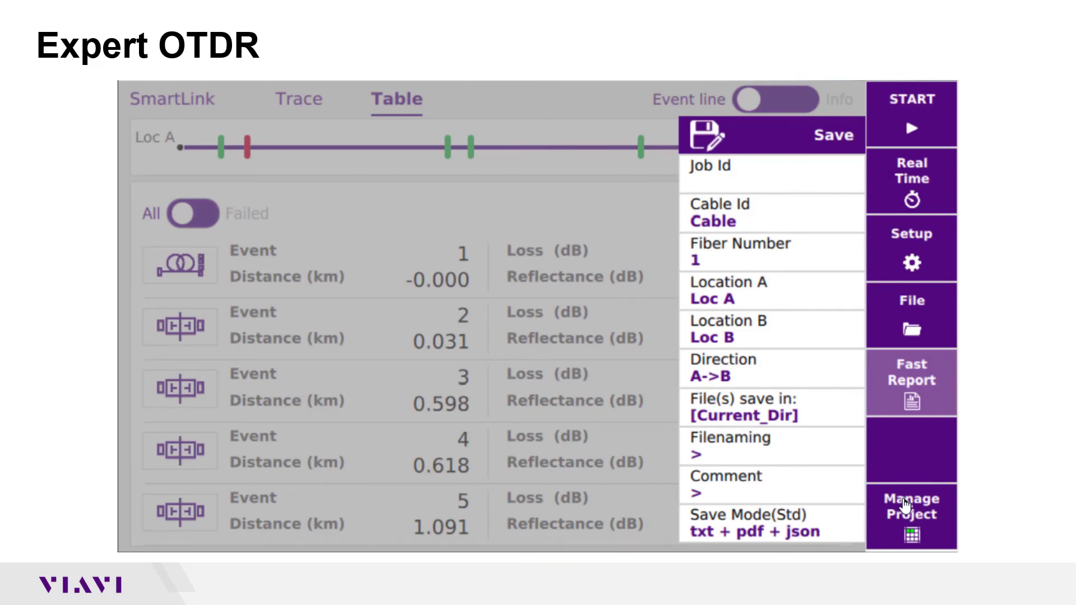
{"action": "left_click", "coordinate": [886, 399]}
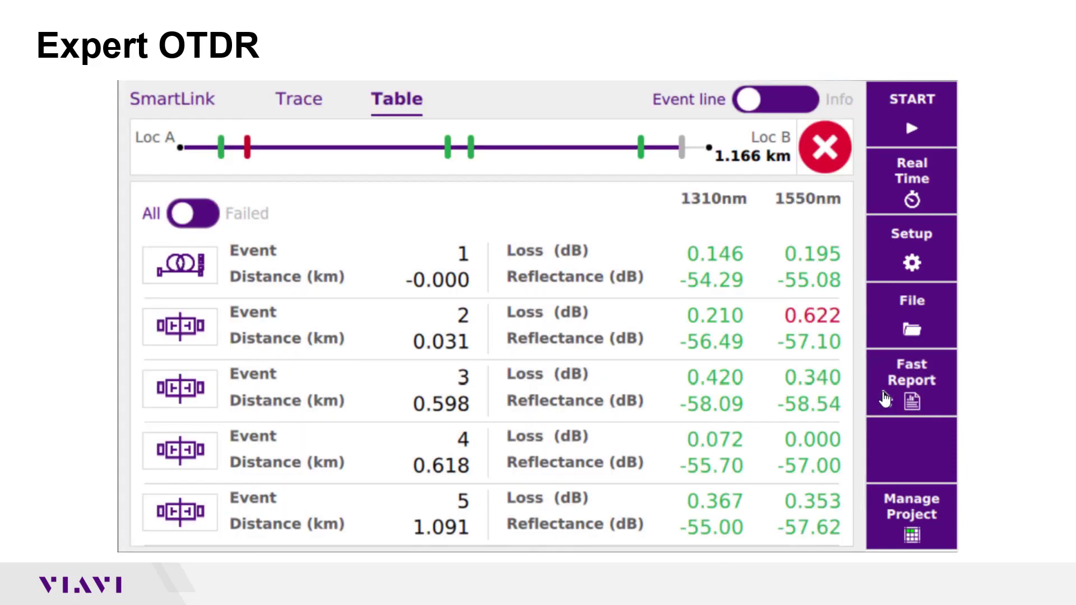